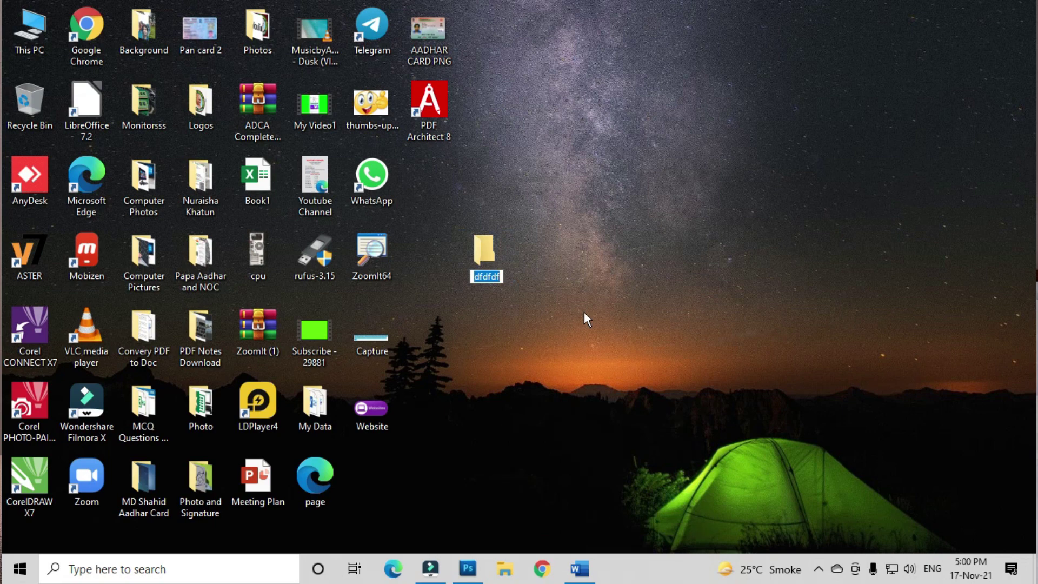
Rename the desktop folder dfdfdf with a blank name
key("BackSpace")
key("Return")
right_click(479, 254)
left_click(528, 519)
key("Return")
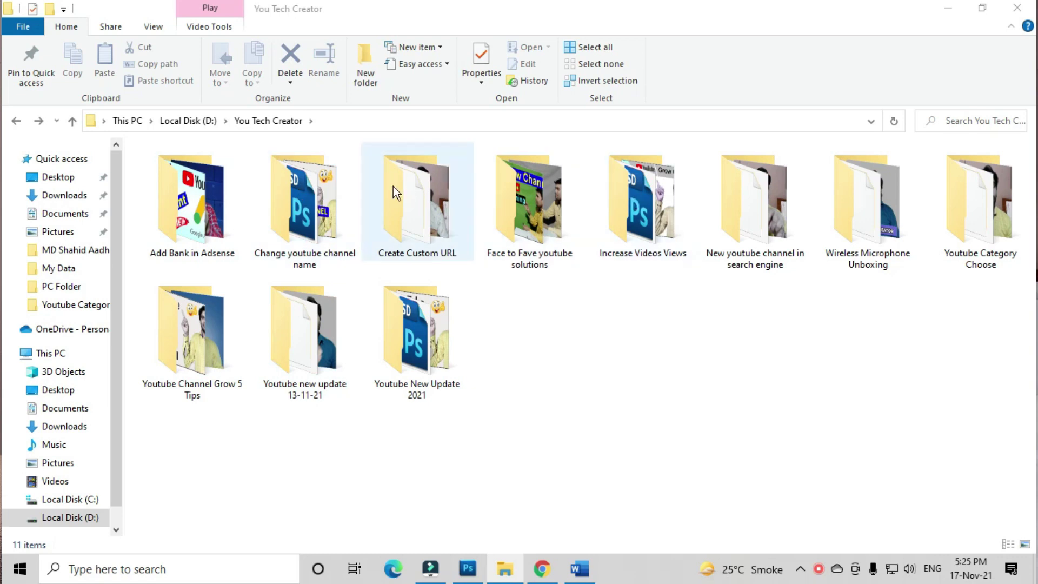
Look inside the Youtube New Update 2021 folder and return to the You Tech Creator folder
left_click(421, 332)
double_click(421, 332)
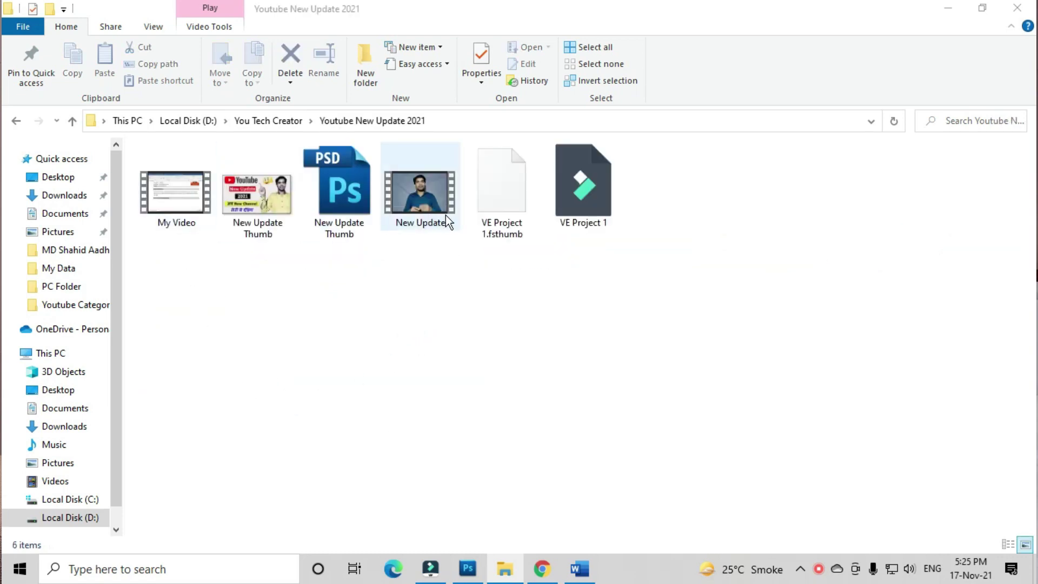
key("BackSpace")
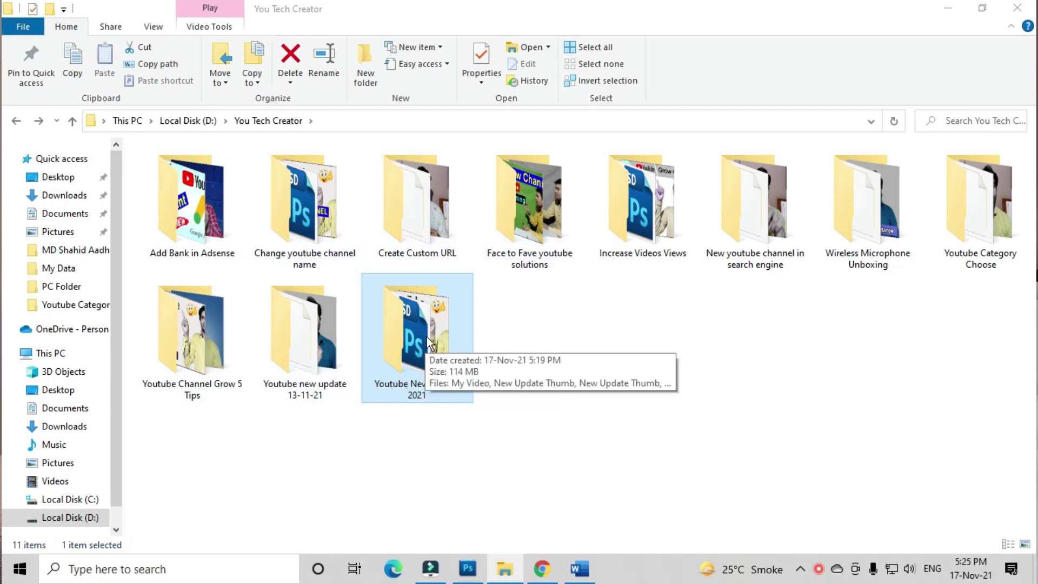
Rename the Youtube New Update 2021 folder with a blank, invisible name
right_click(417, 393)
left_click(458, 519)
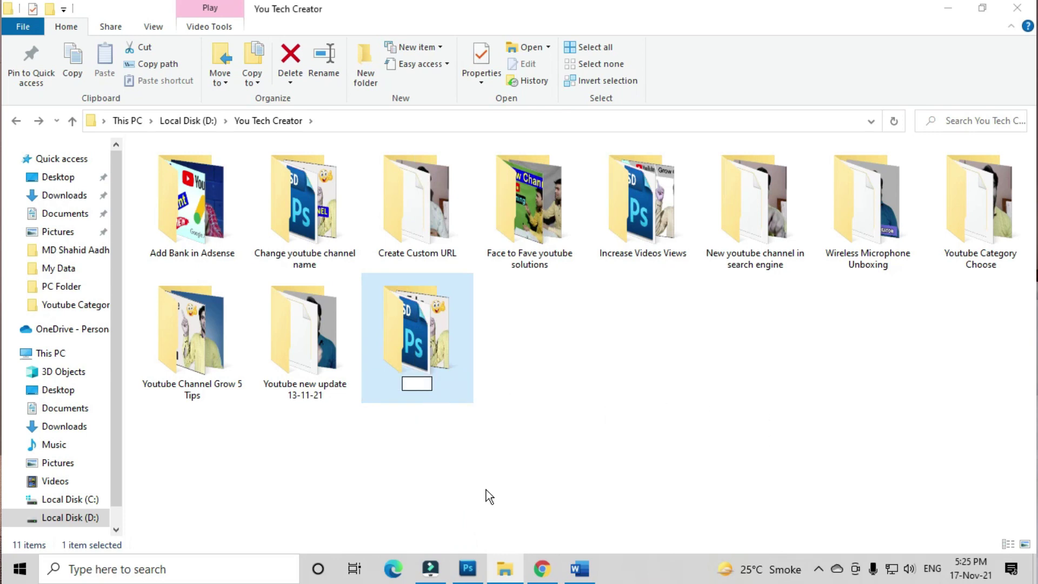
key("Return")
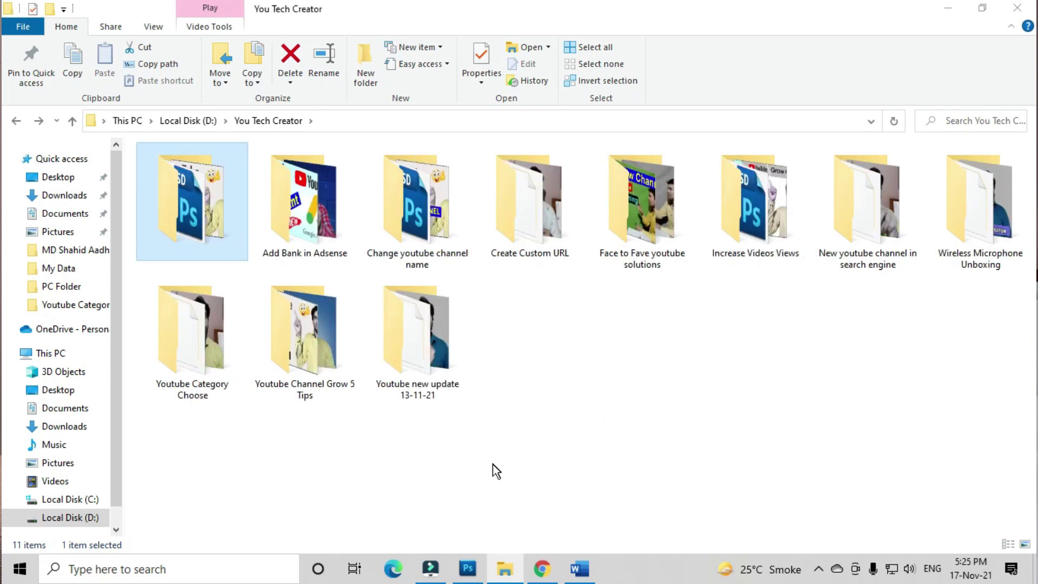
Change the nameless folder's icon to an empty one from SHELL32.dll, apply it and refresh the folder view
right_click(196, 196)
left_click(251, 541)
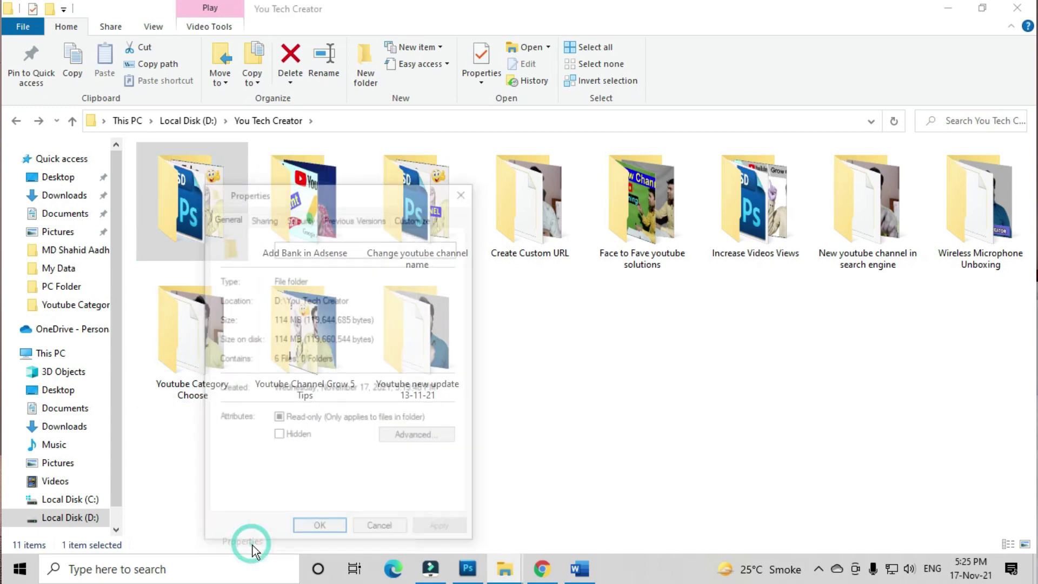
left_click(415, 216)
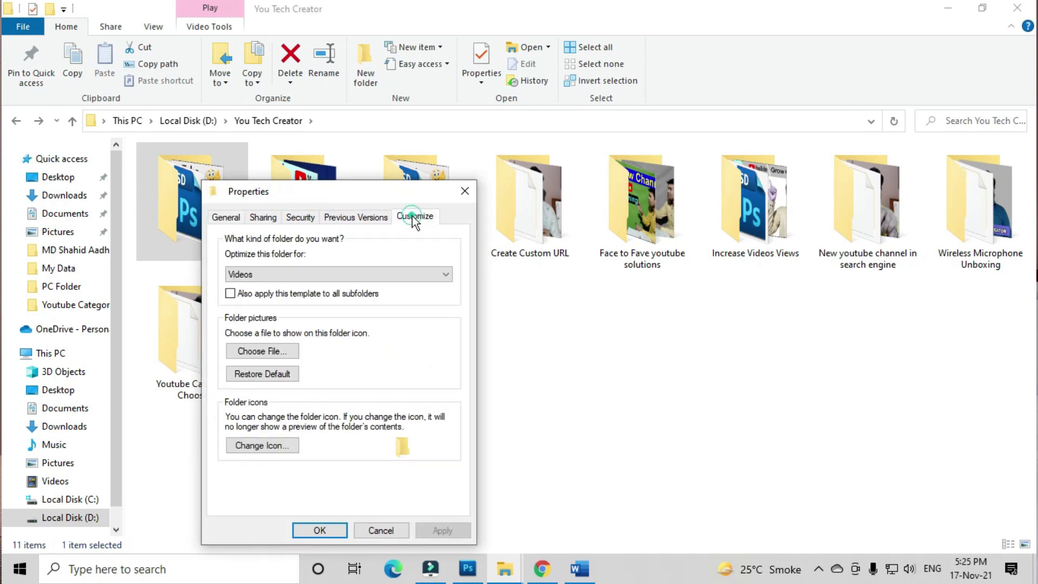
left_click(275, 449)
left_click(256, 448)
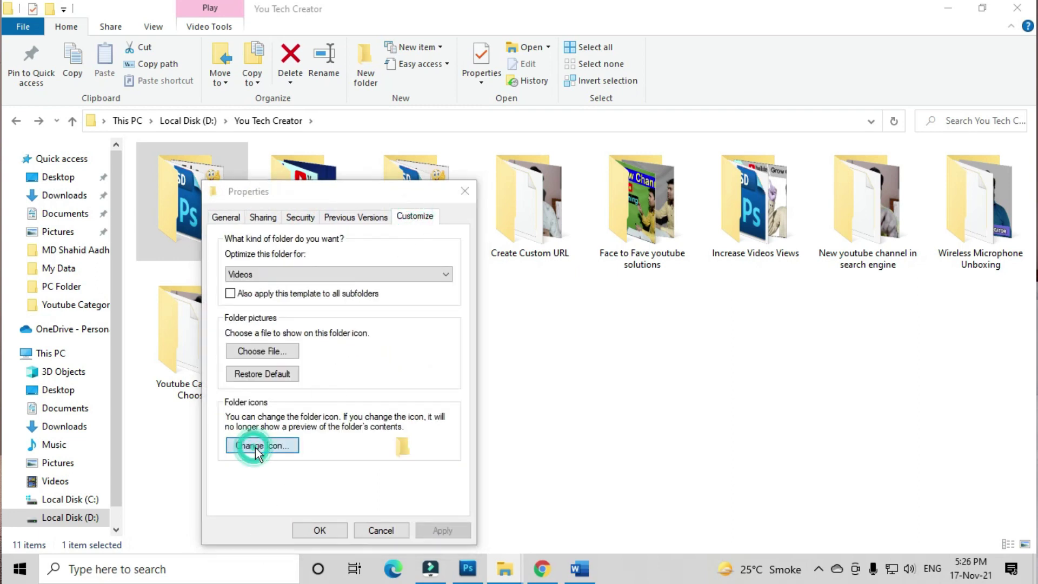
left_click_drag(282, 477, 299, 478)
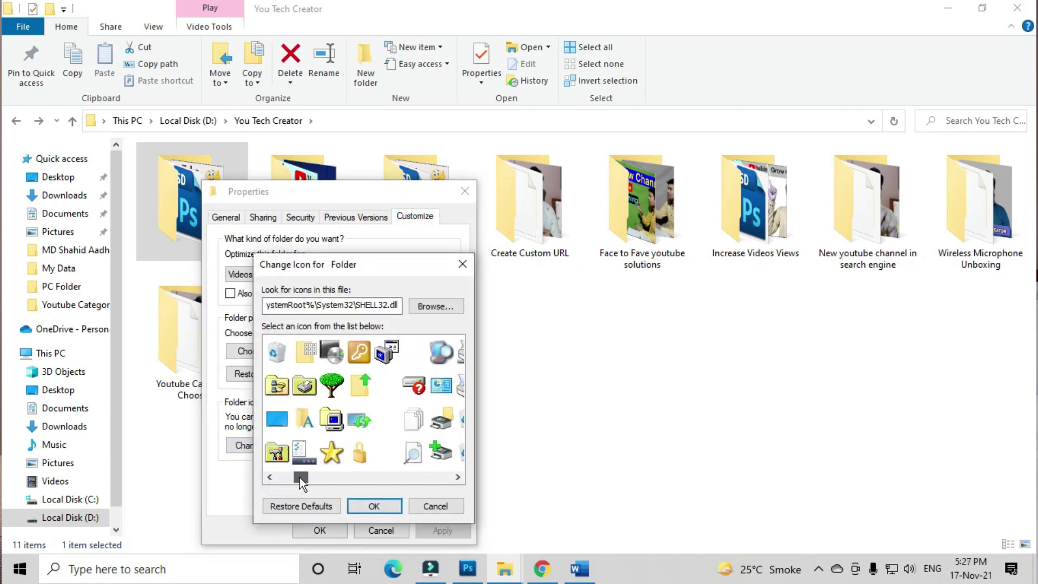
left_click(382, 416)
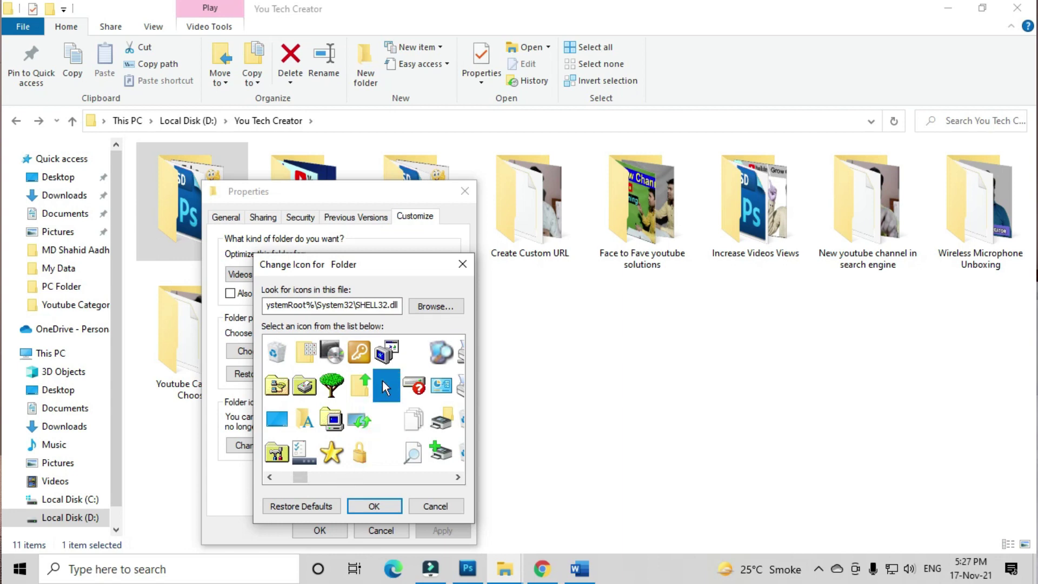
left_click(385, 419)
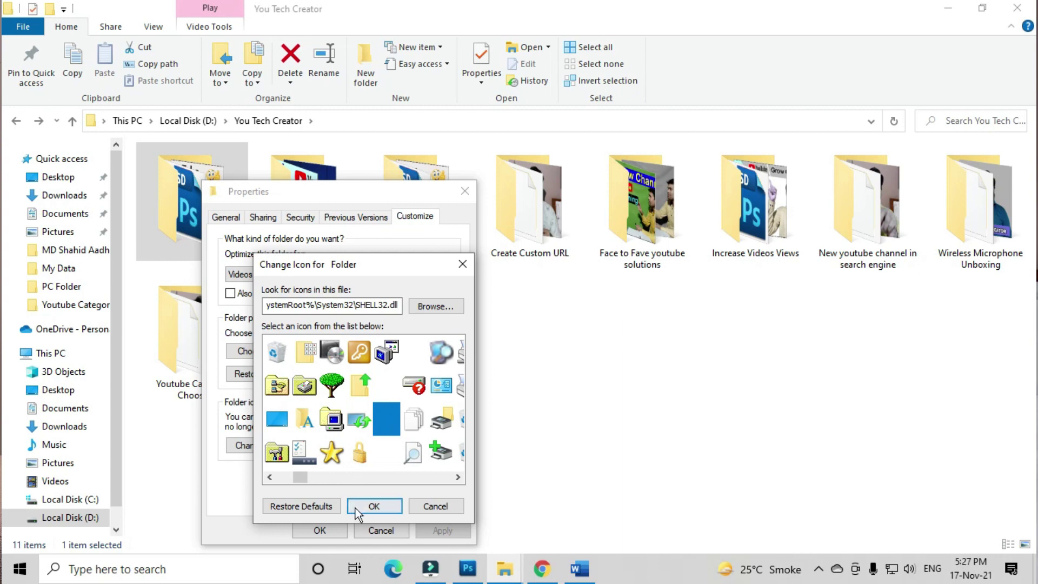
left_click(373, 508)
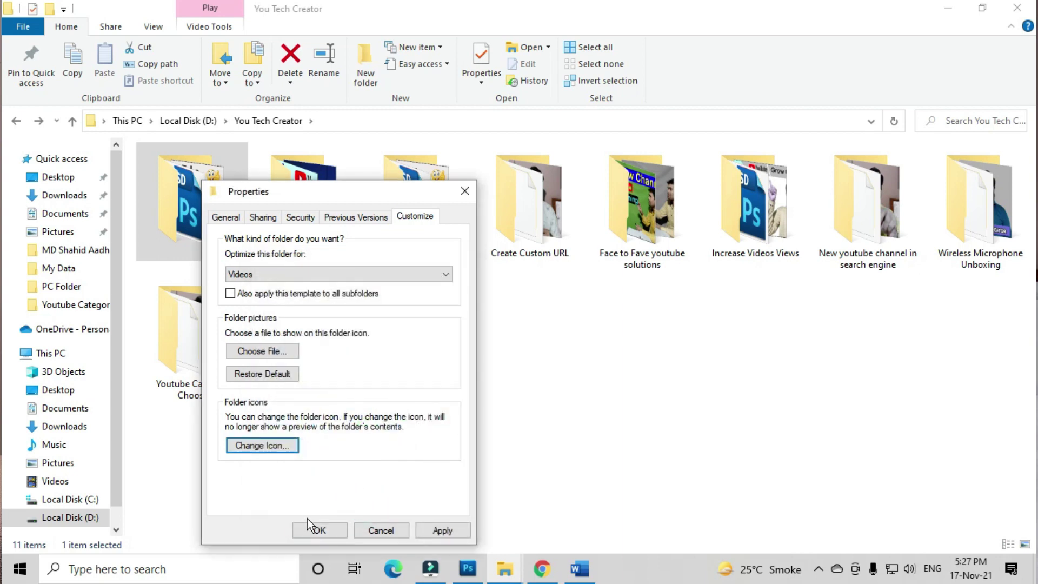
left_click(320, 530)
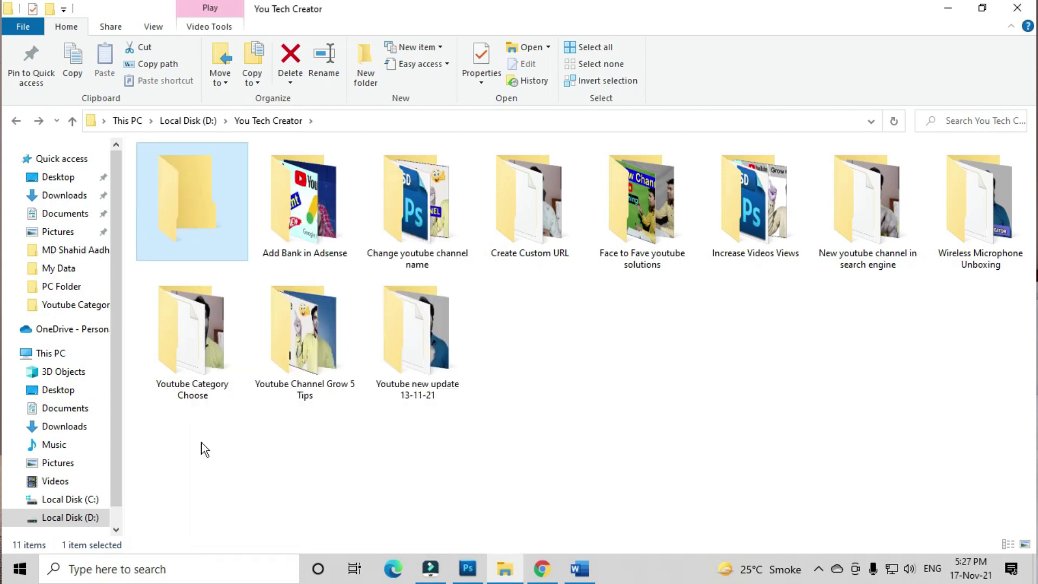
right_click(530, 336)
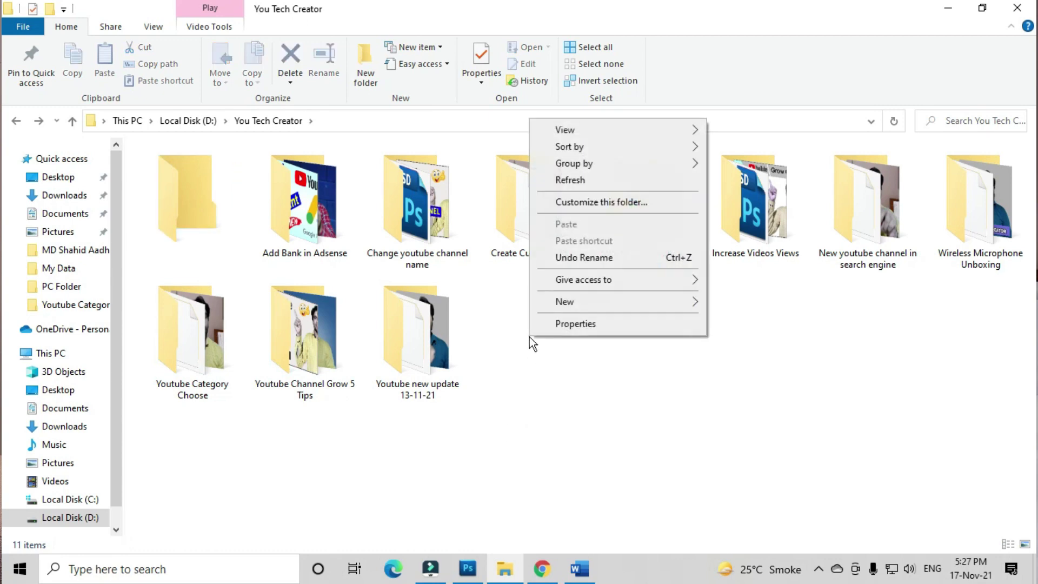
left_click(573, 179)
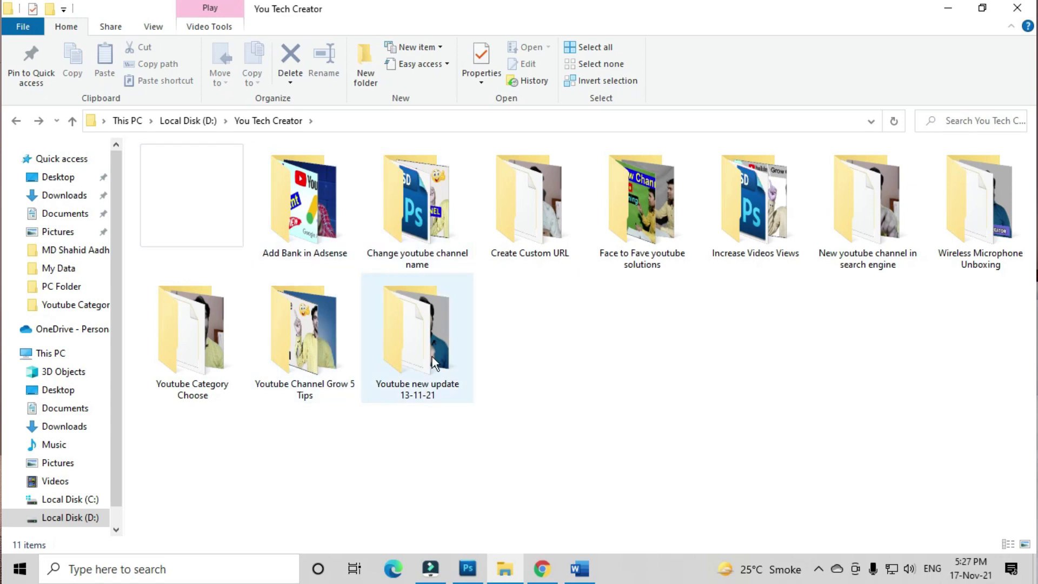
left_click(517, 331)
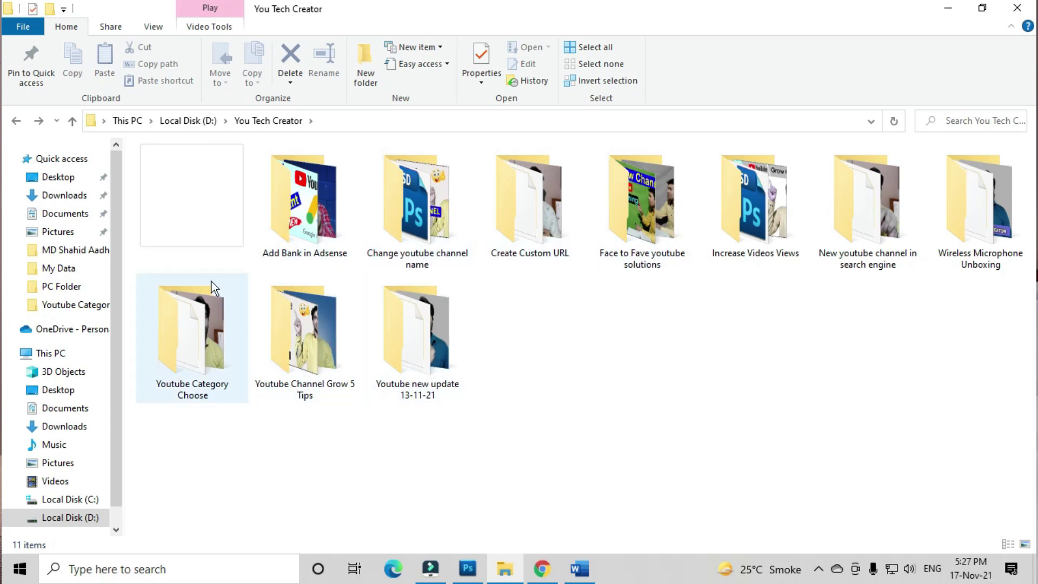
Change the invisible folder's icon to the standard yellow folder icon from SHELL32.dll and apply it
right_click(201, 200)
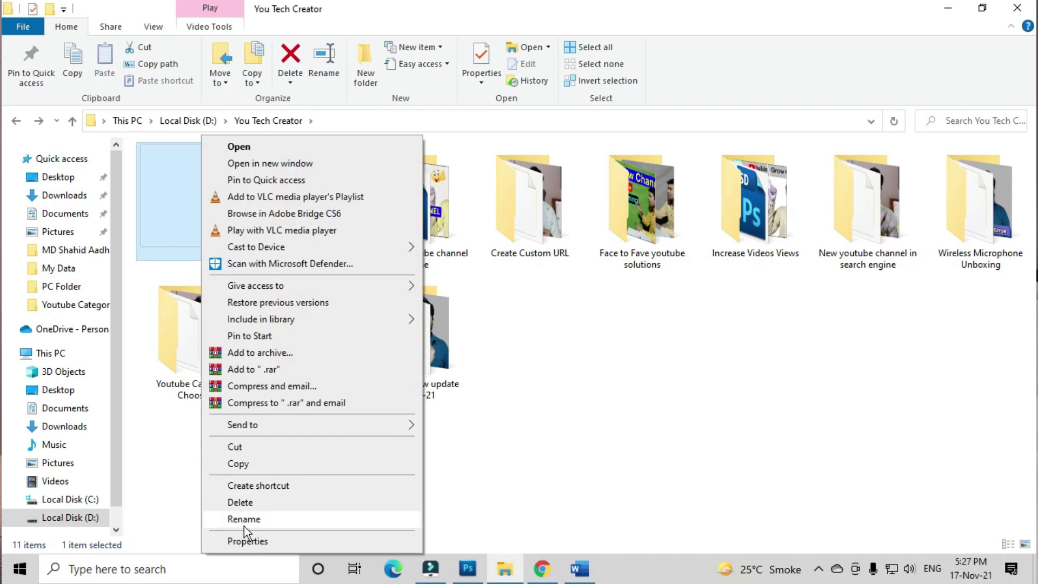
left_click(254, 542)
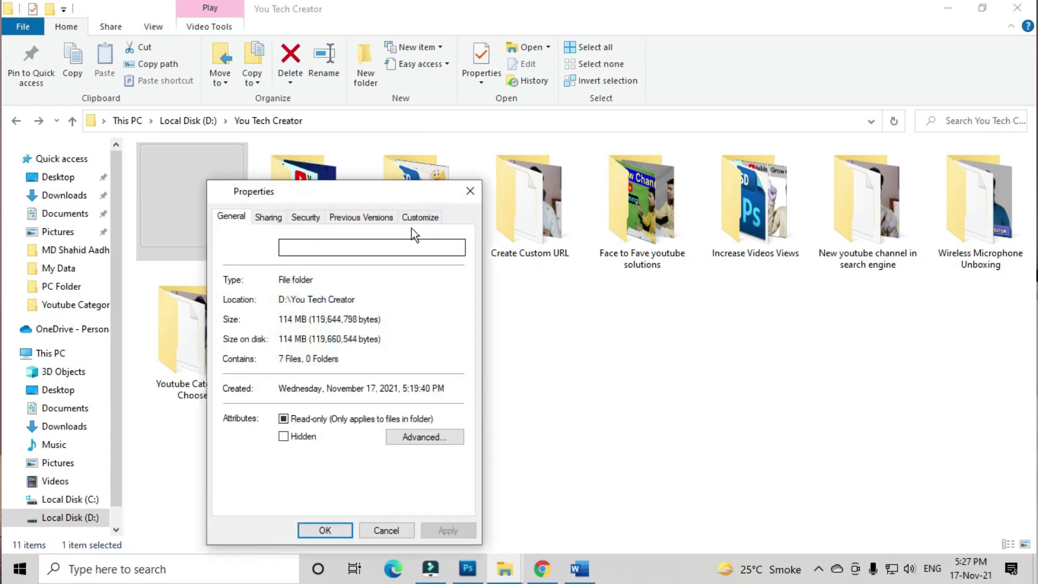
left_click(420, 217)
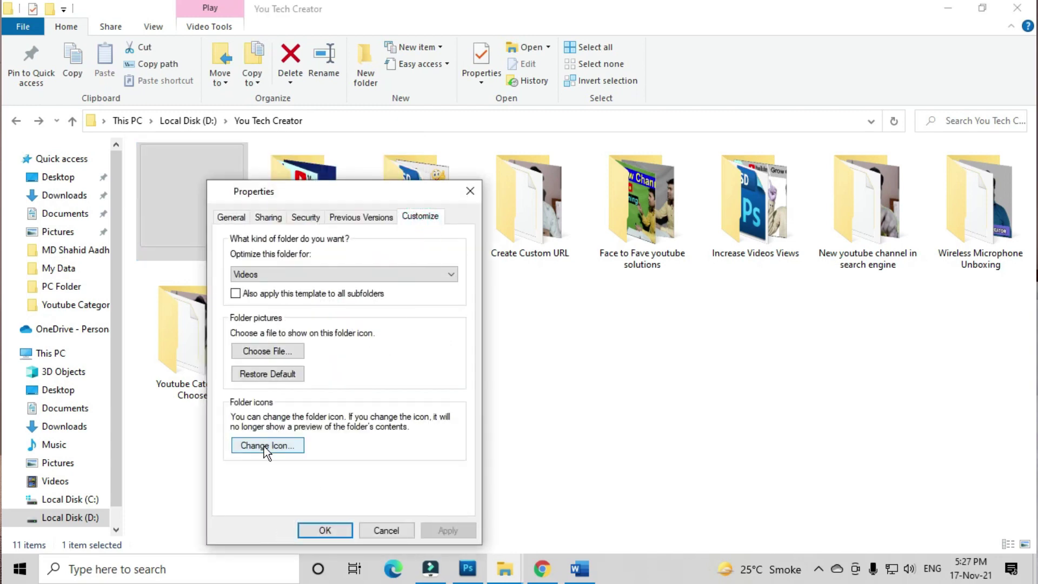
left_click(264, 445)
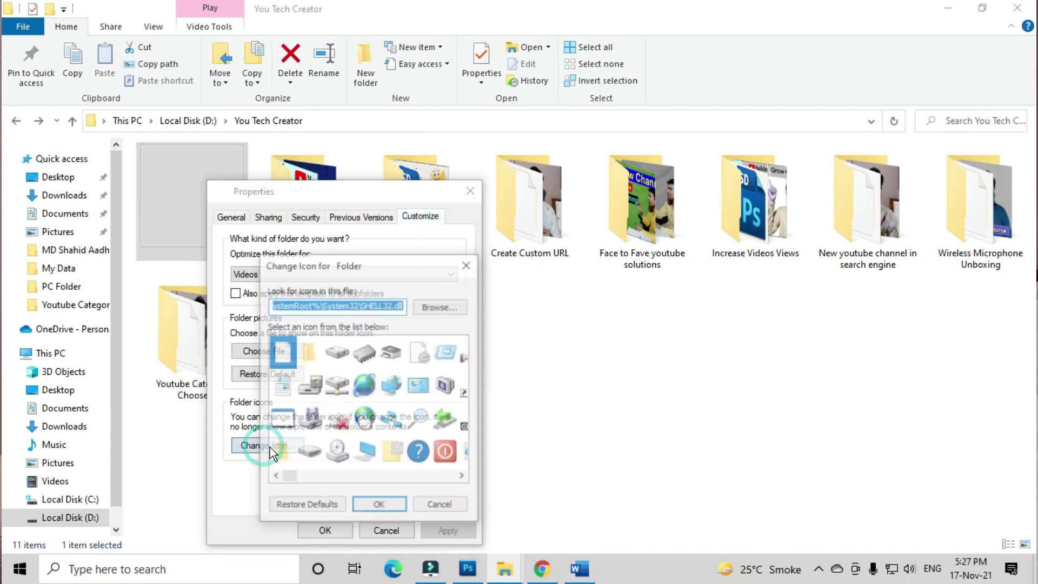
left_click(309, 353)
left_click(379, 507)
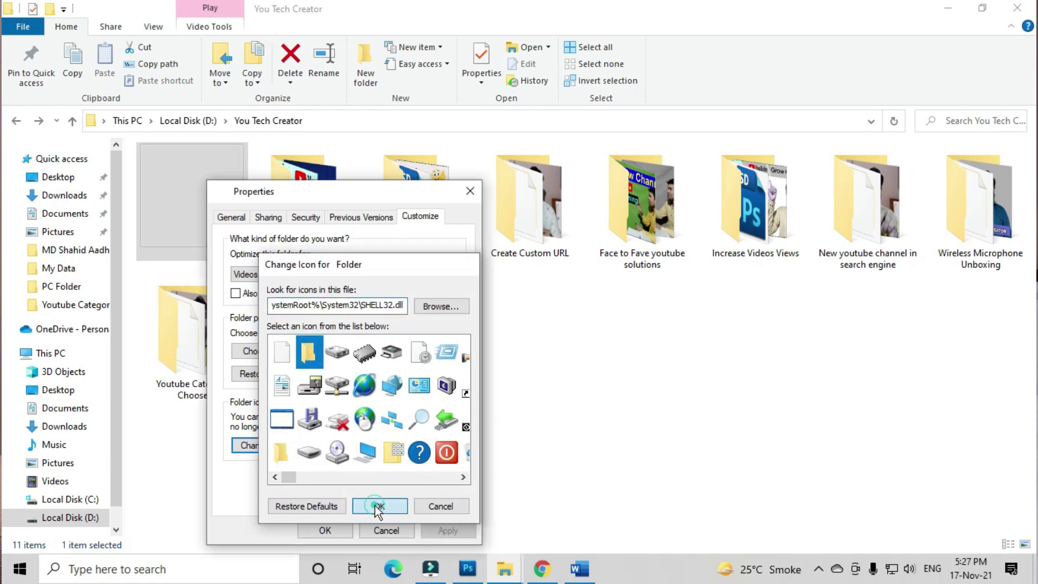
left_click(325, 530)
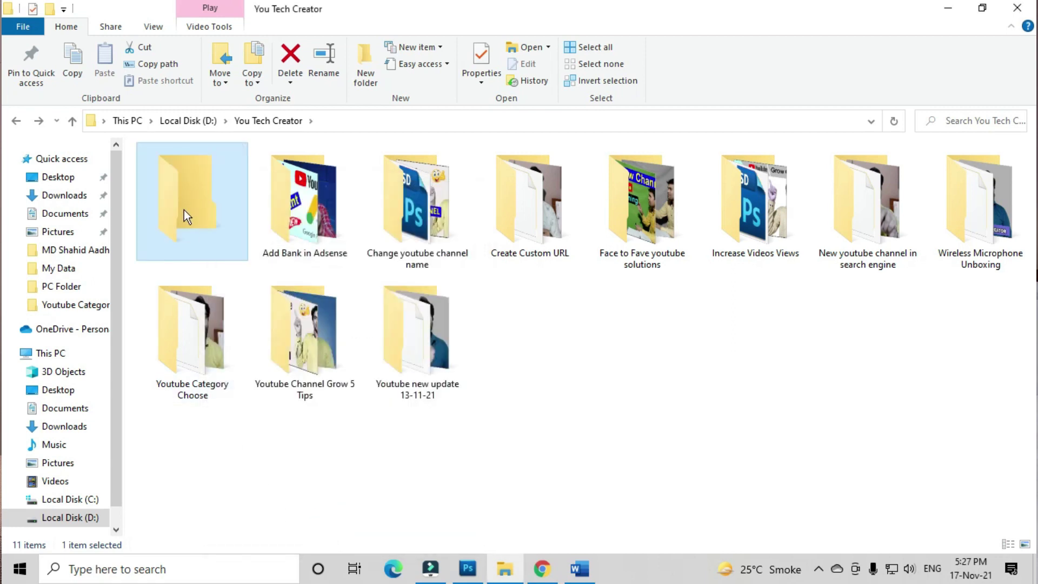
left_click(448, 464)
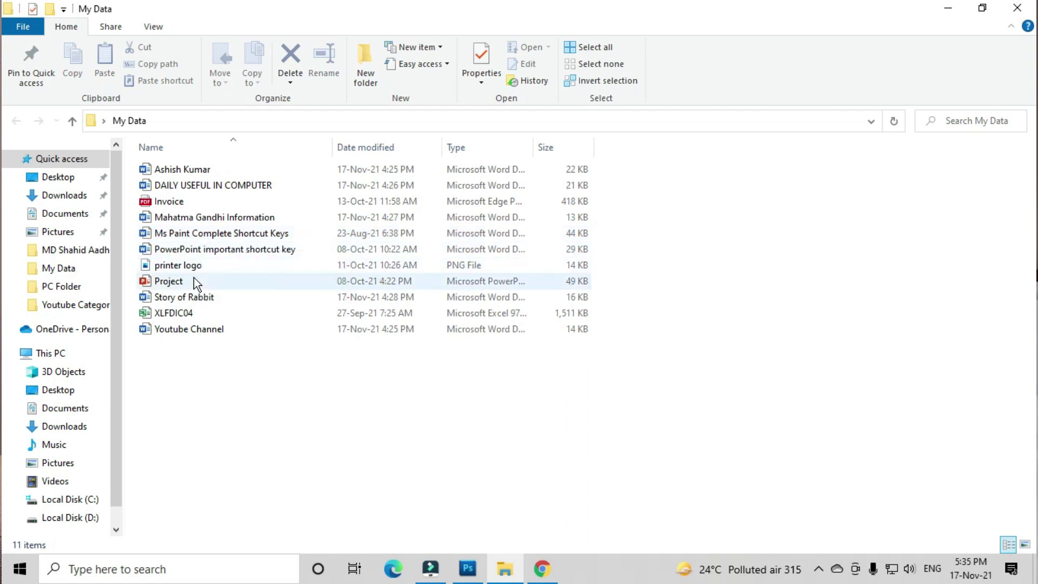
Preview the Ms Paint Complete Shortcut Keys document in the My Data folder without opening it, and widen the preview area
left_click(176, 235)
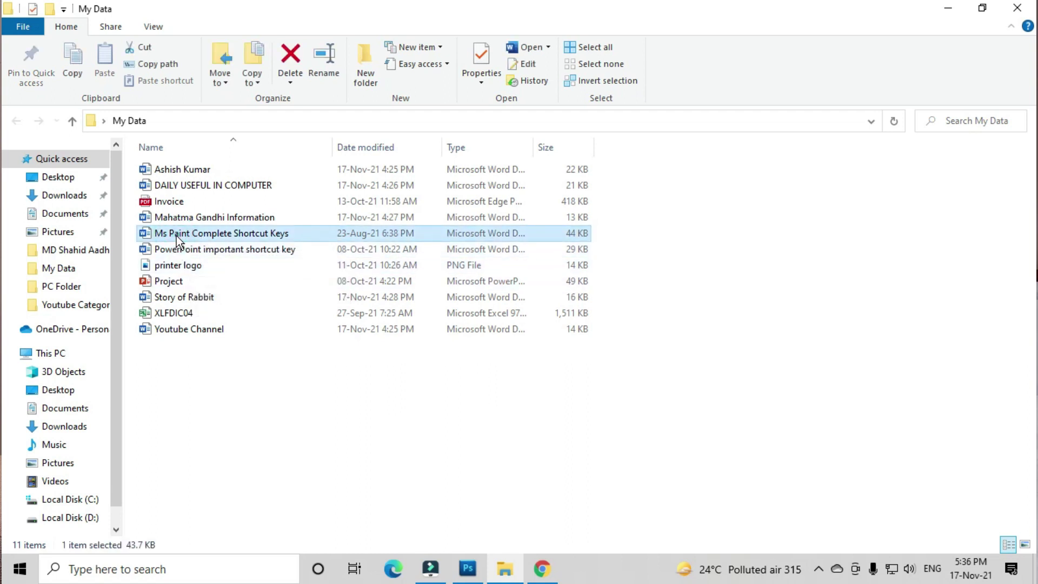
key("alt+p")
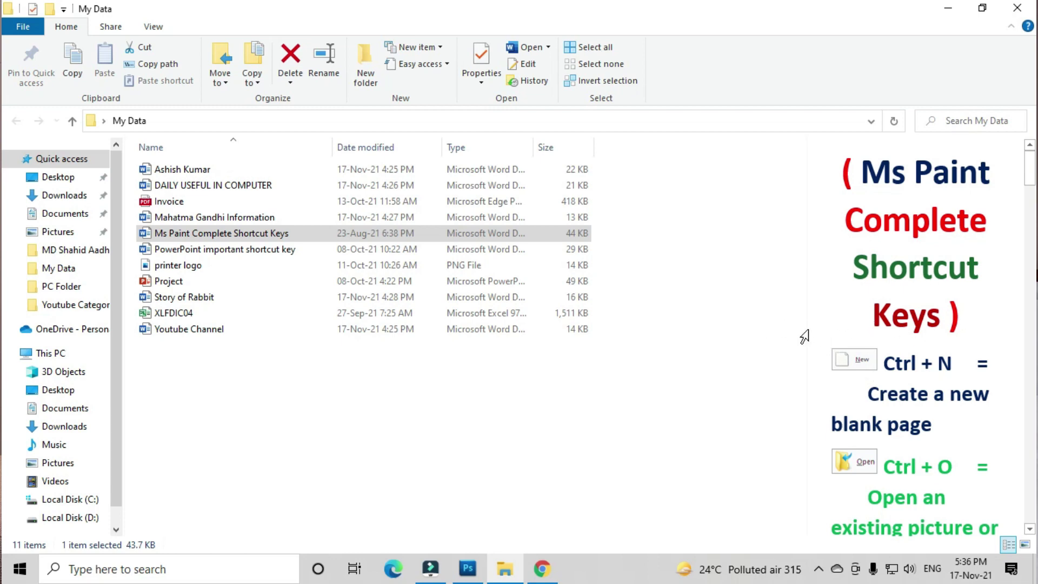
left_click_drag(806, 332, 642, 343)
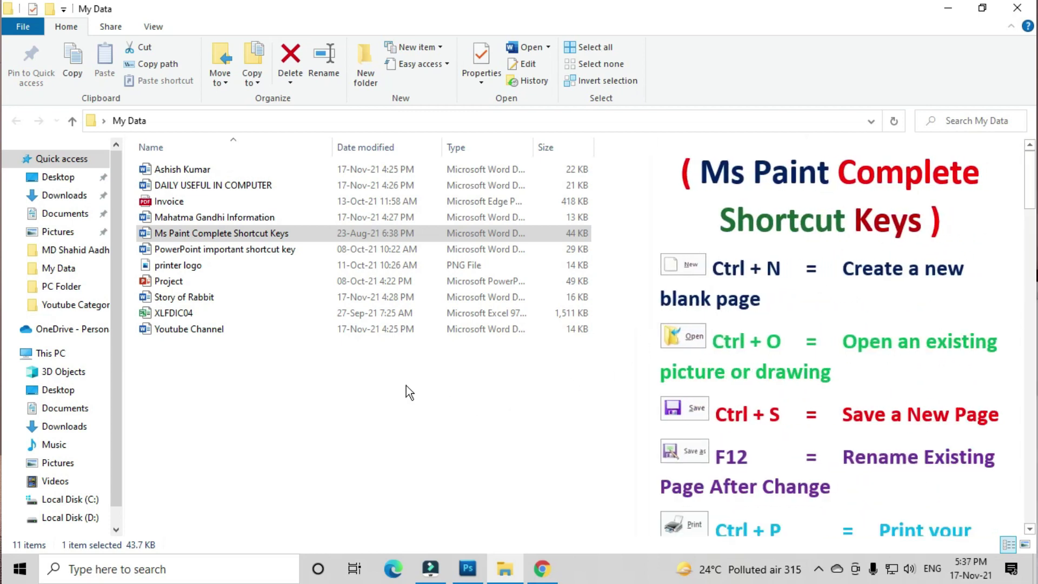
Preview DAILY USEFUL IN COMPUTER in a wider preview area, preview Youtube Channel and Mahatma Gandhi Information, and hide the preview
left_click(183, 189)
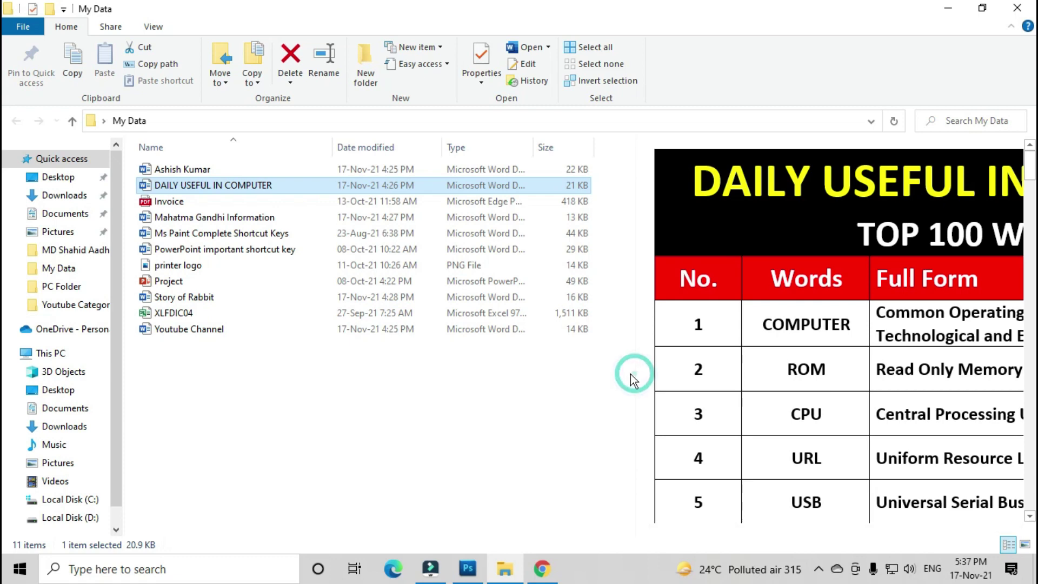
left_click_drag(631, 374, 439, 383)
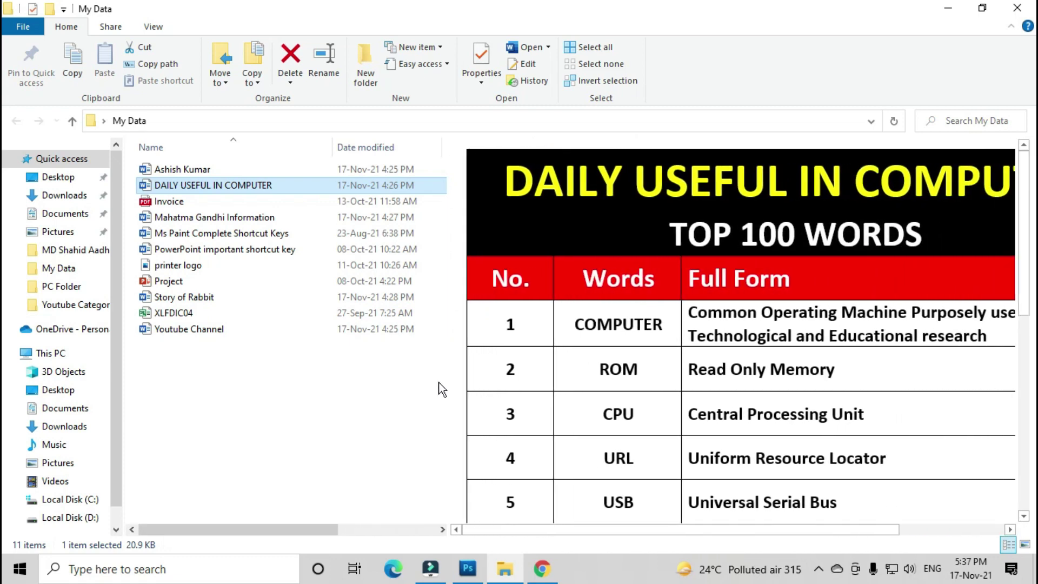
left_click(197, 332)
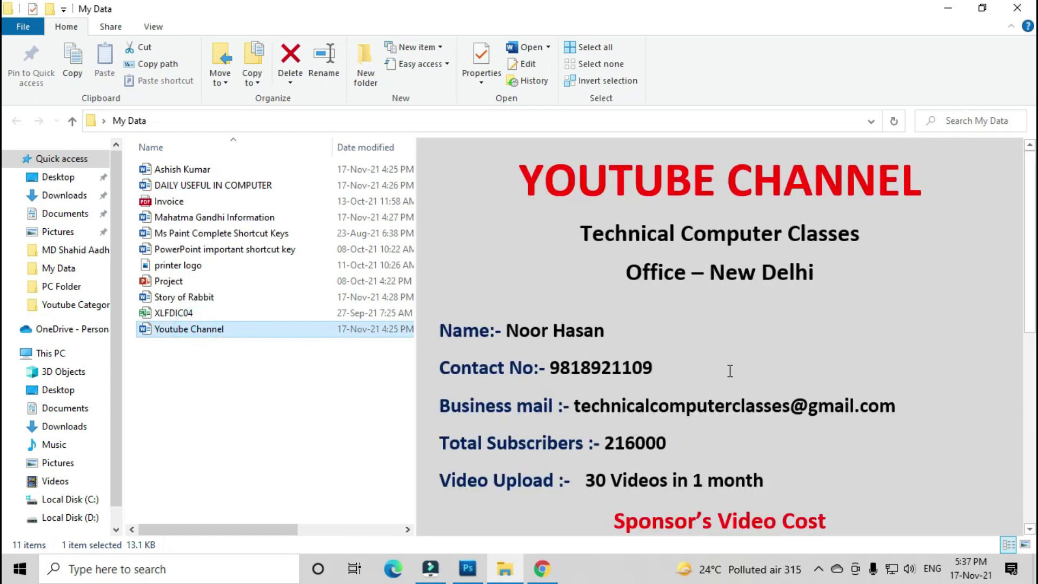
left_click(210, 217)
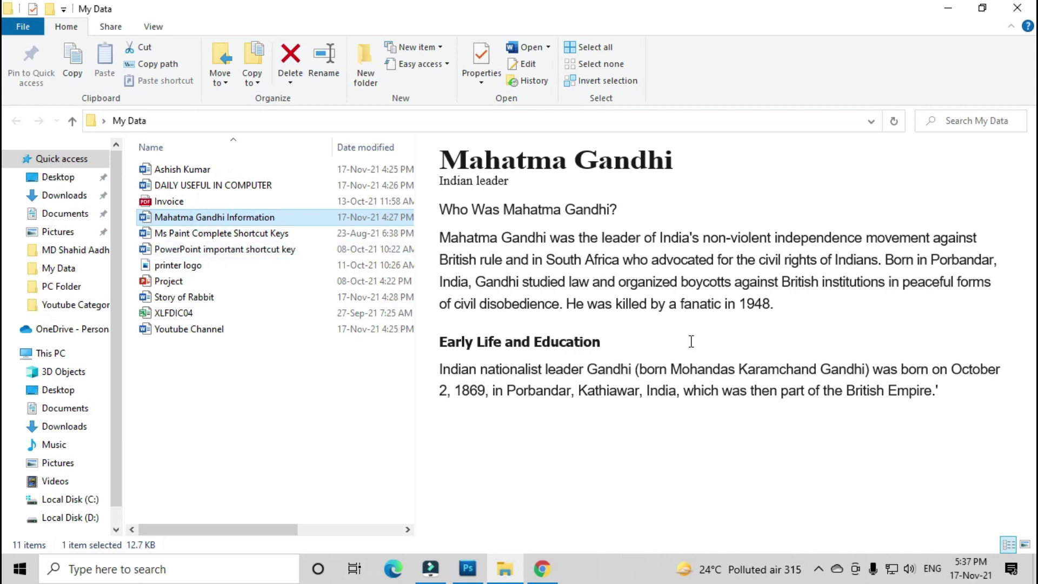
key("alt+p")
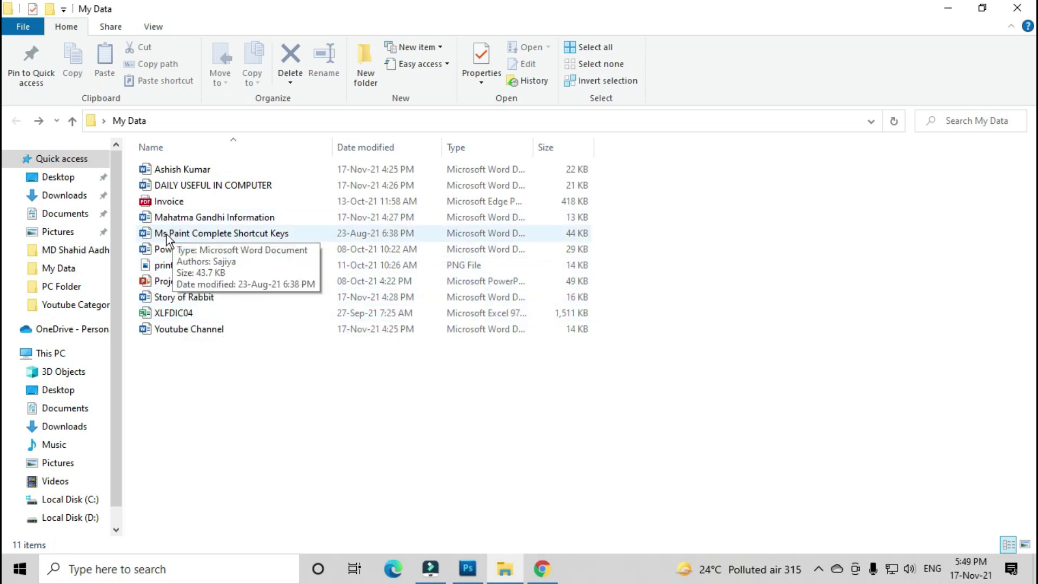
Search the My Data folder for "invoice" and return to the full file list
left_click(949, 122)
type("invoice")
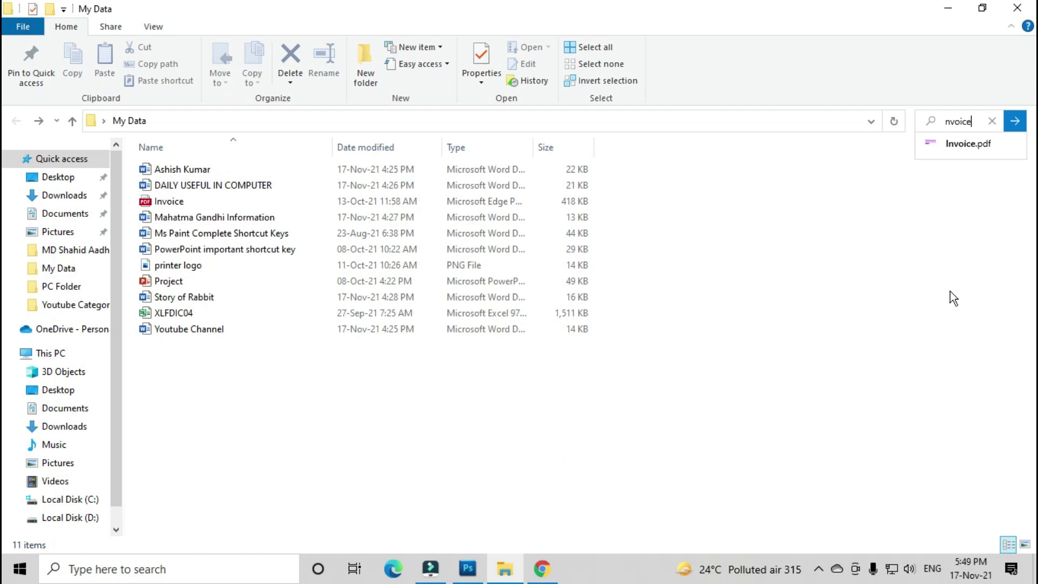
key("Return")
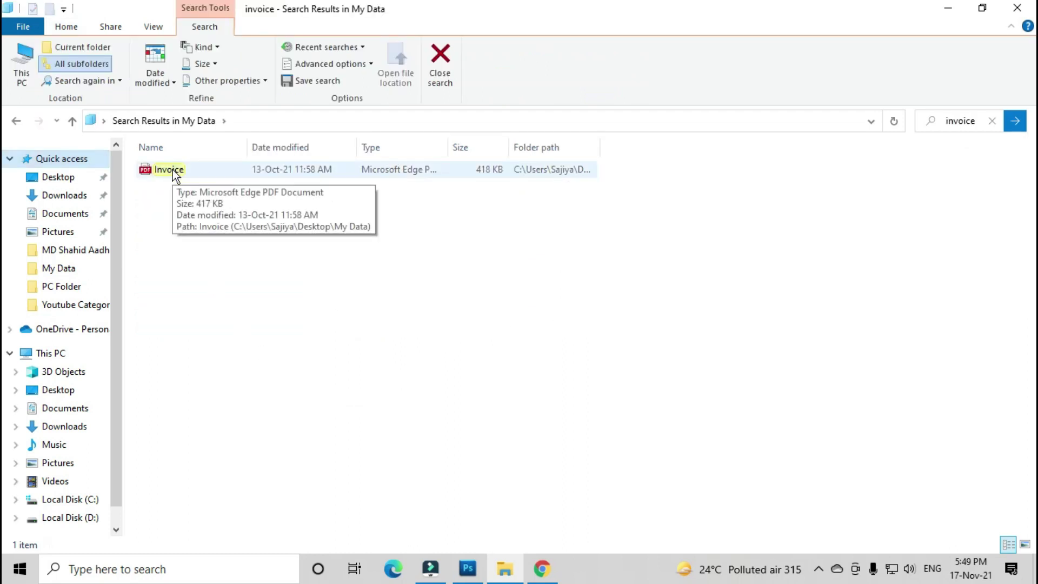
left_click(16, 121)
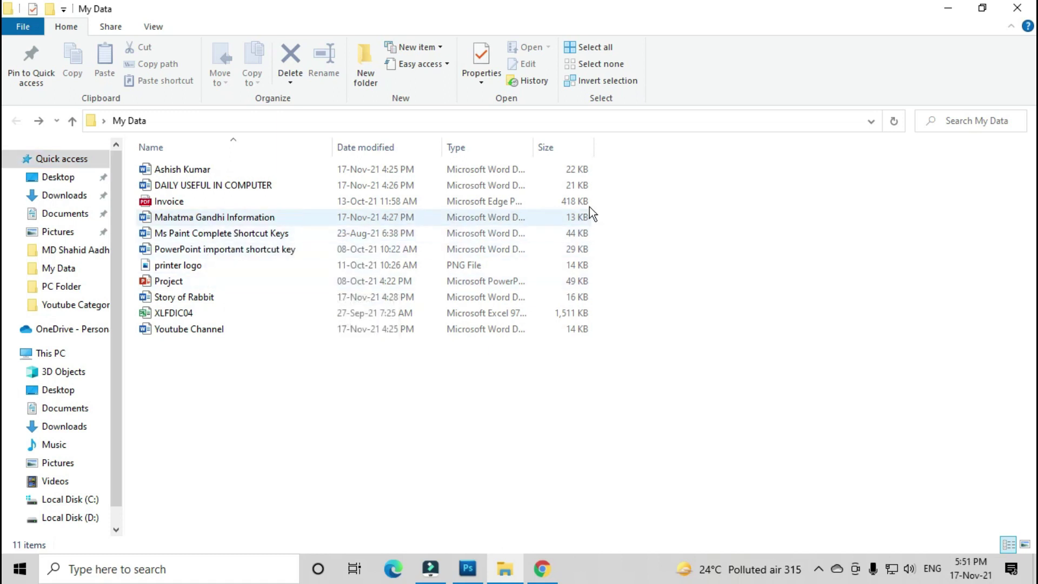
Search My Data for "invoice" again, and for non-indexed locations turn system files off and file contents on
left_click(966, 120)
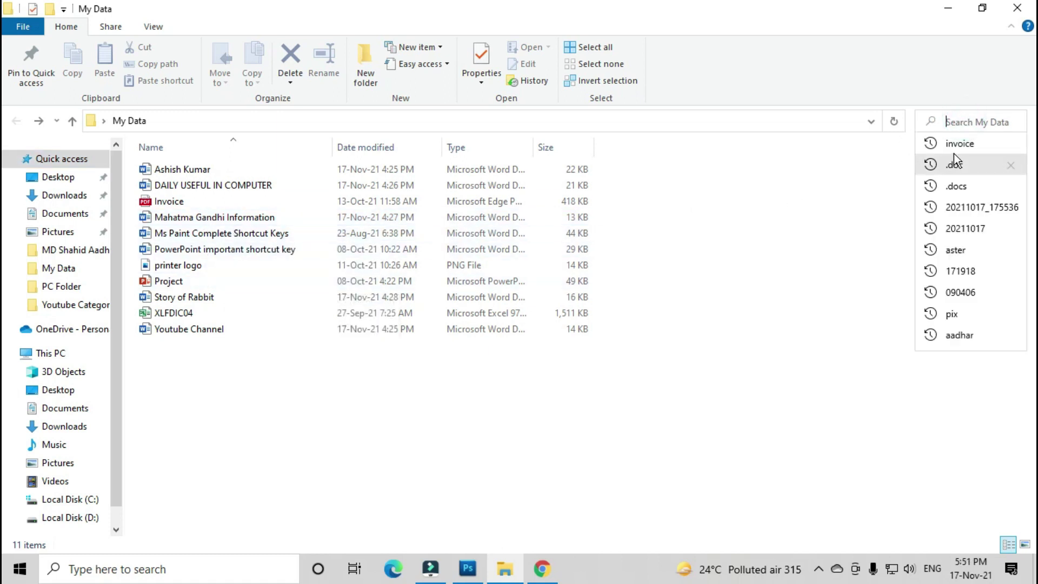
left_click(955, 142)
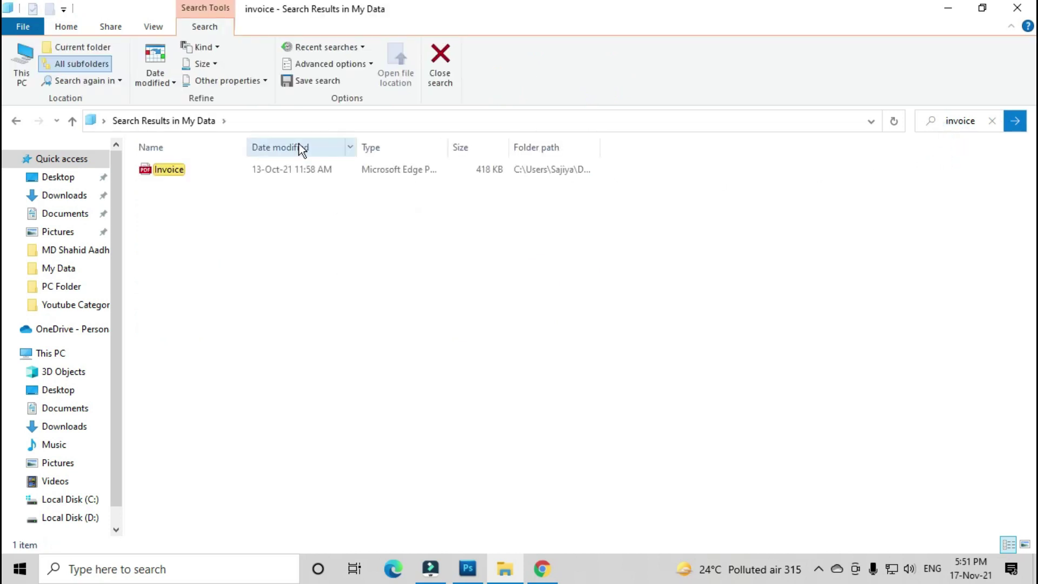
left_click(327, 63)
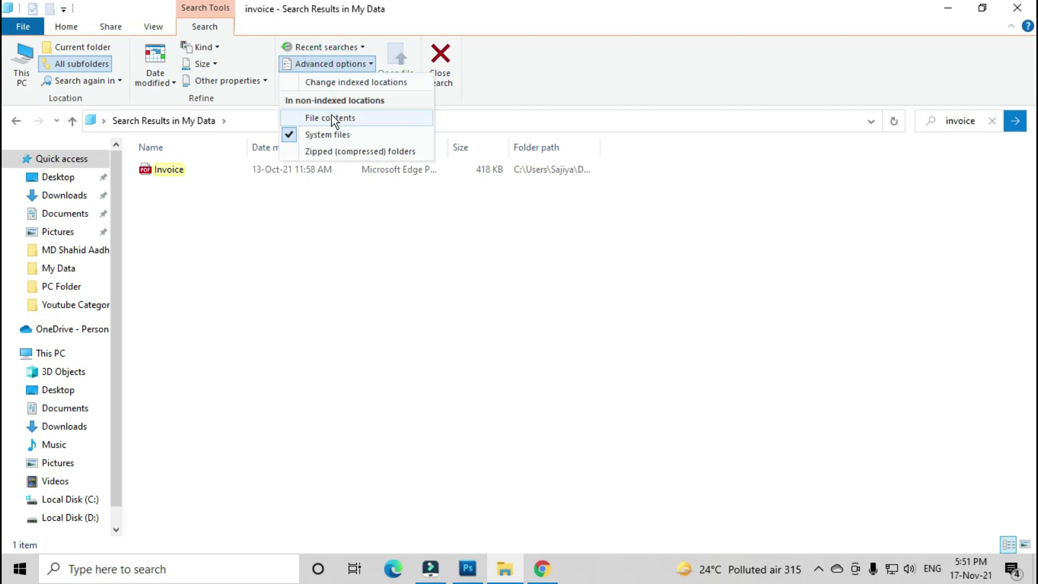
left_click(289, 134)
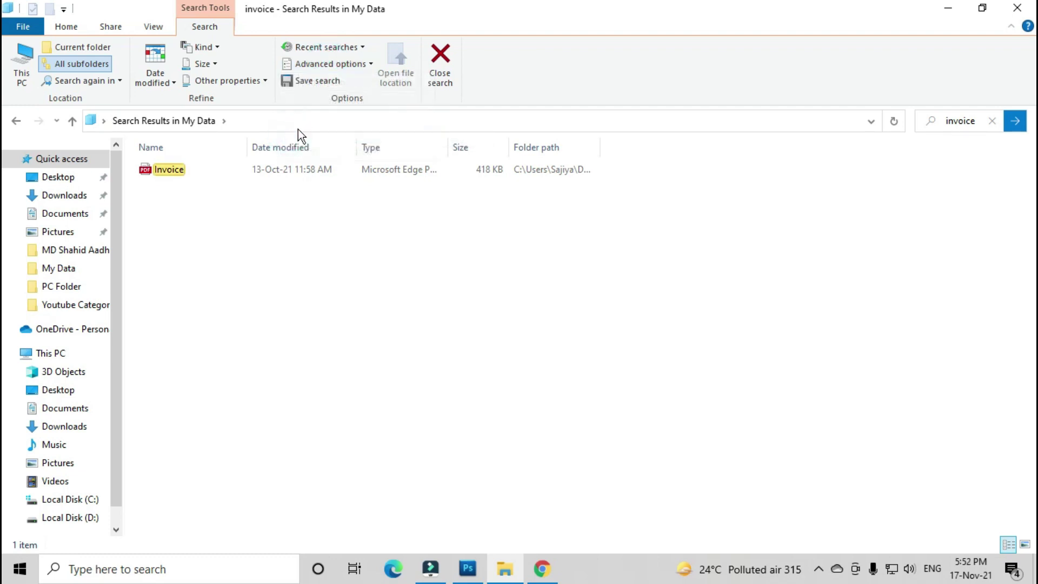
left_click(315, 66)
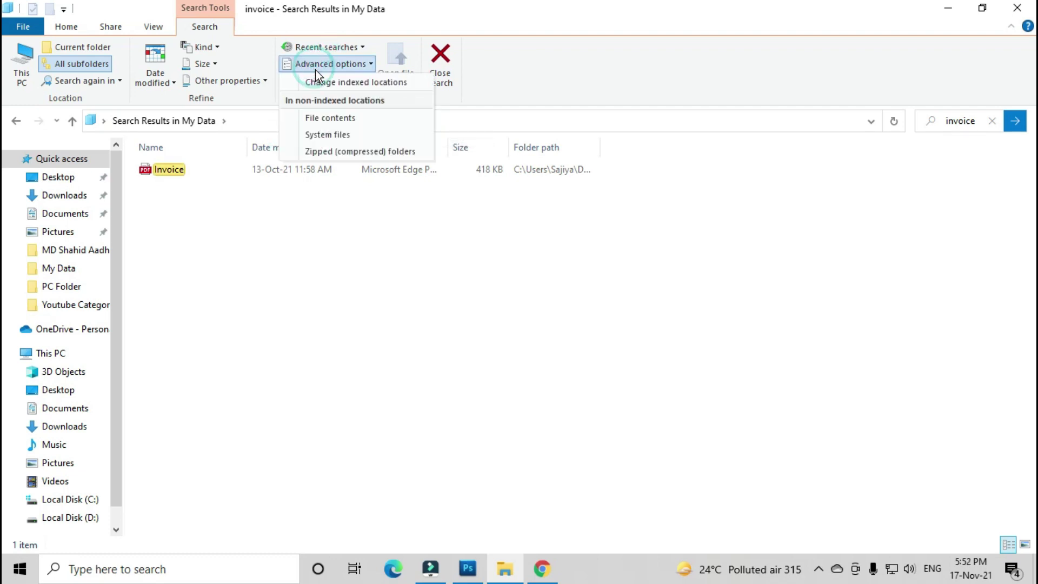
left_click(297, 118)
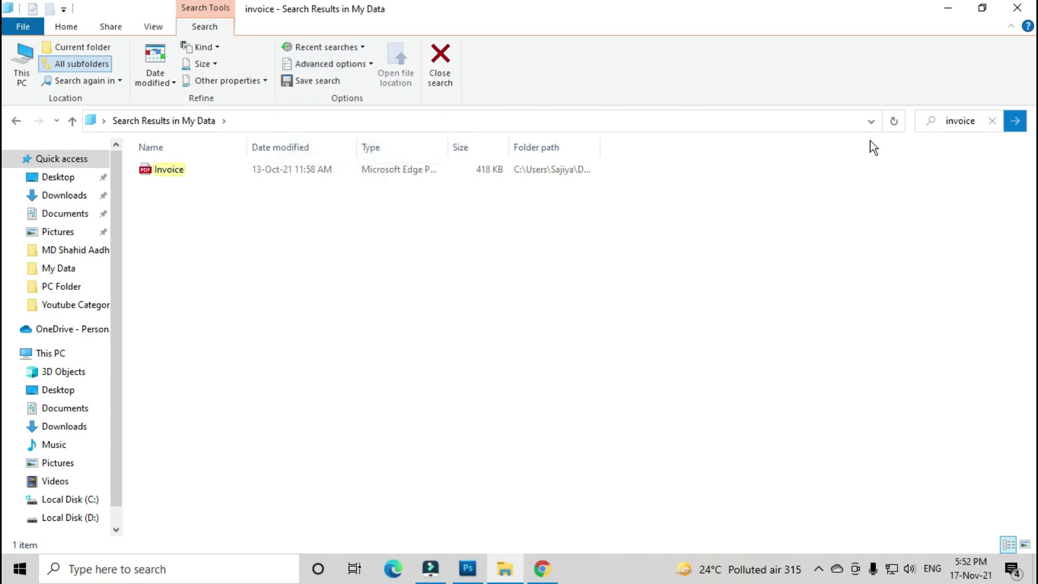
Search the file contents in My Data for "south africa", review the advanced search options, and leave the results
left_click(992, 121)
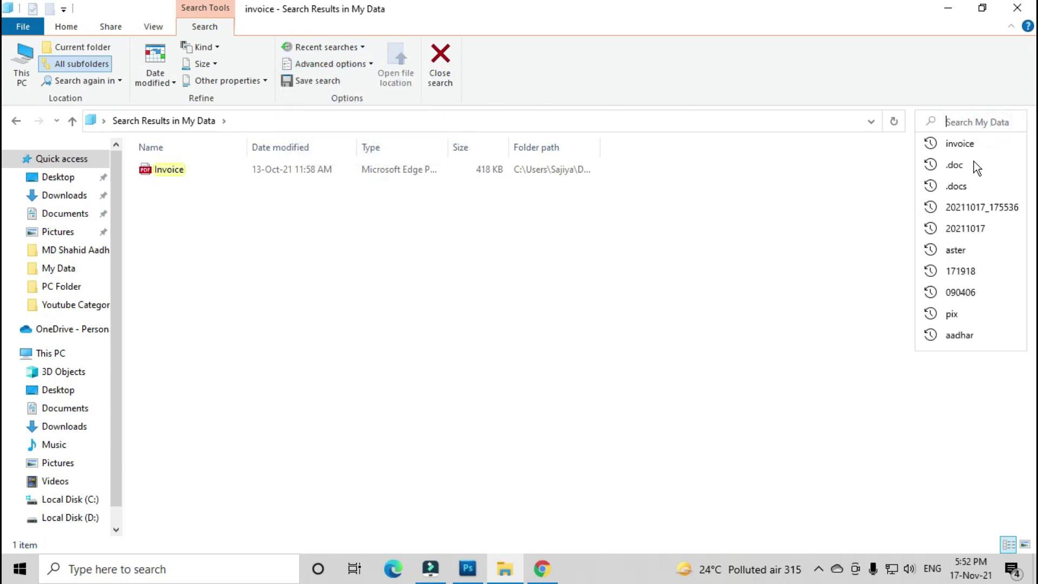
type("south a")
type("frica")
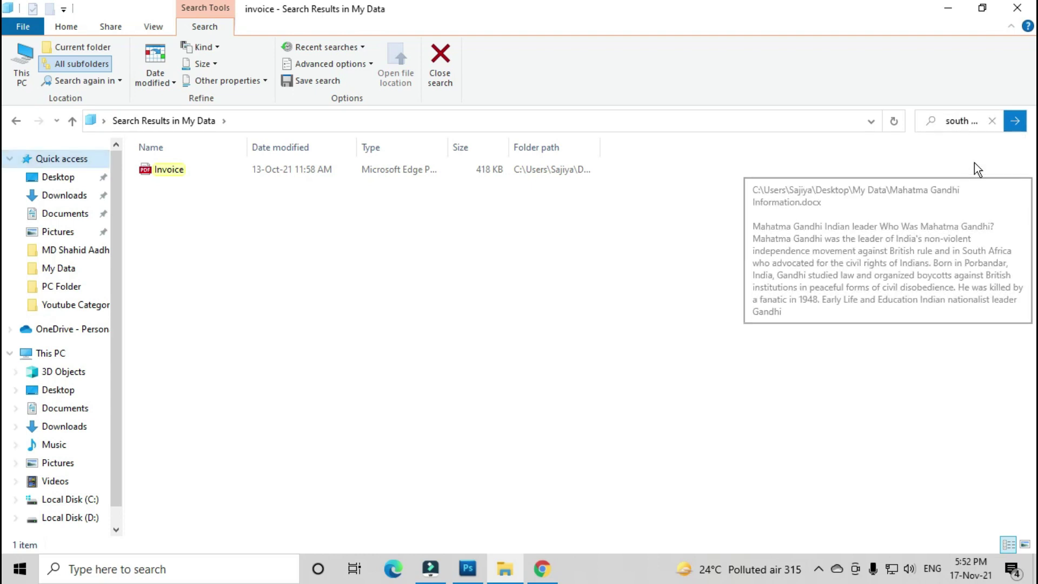
key("Return")
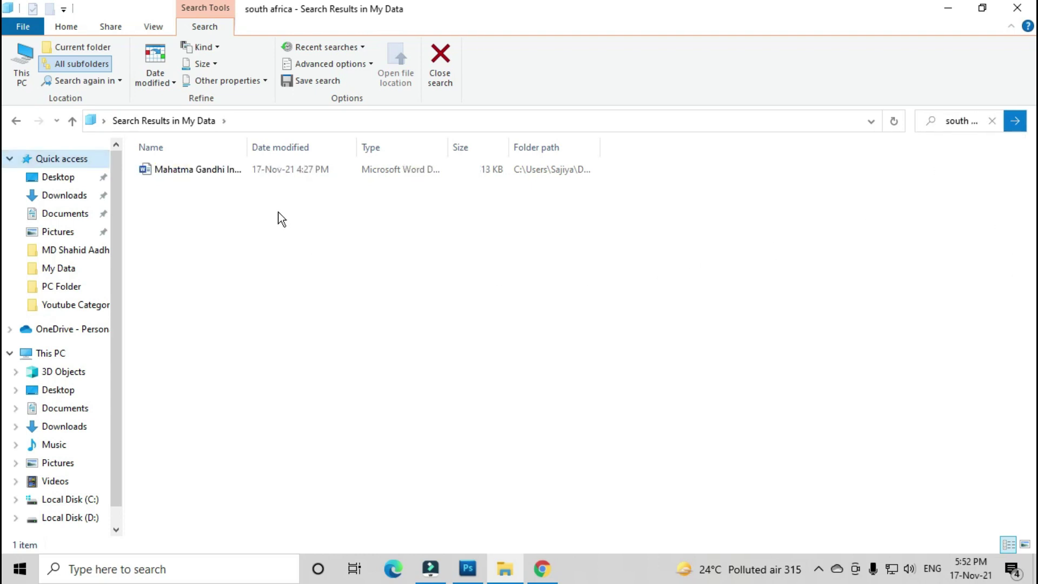
left_click(313, 68)
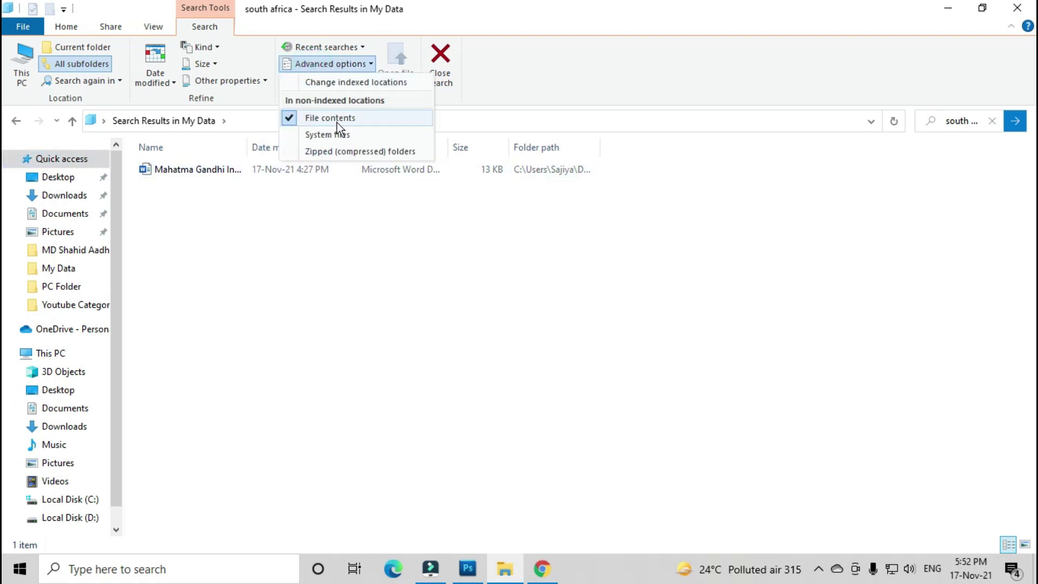
left_click(16, 120)
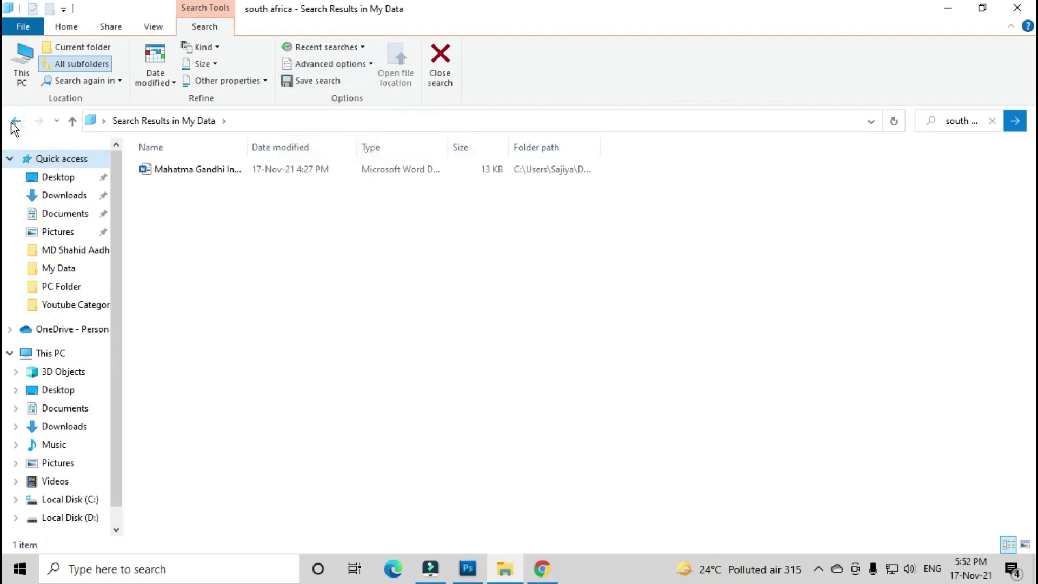
left_click(16, 121)
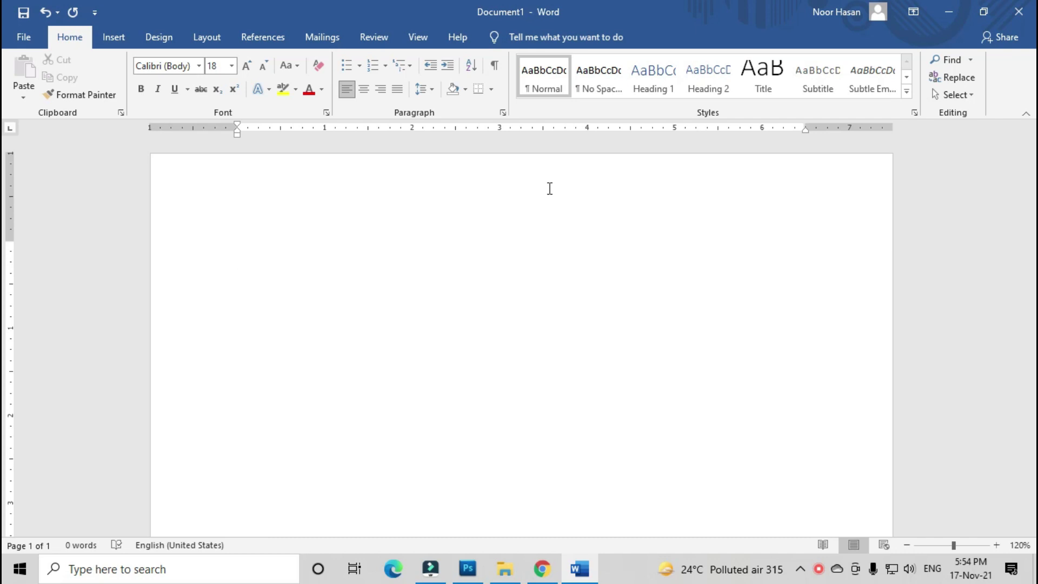
In a blank Word document, create a one-row, three-column table from a line of plus signs and hyphens
type("+-")
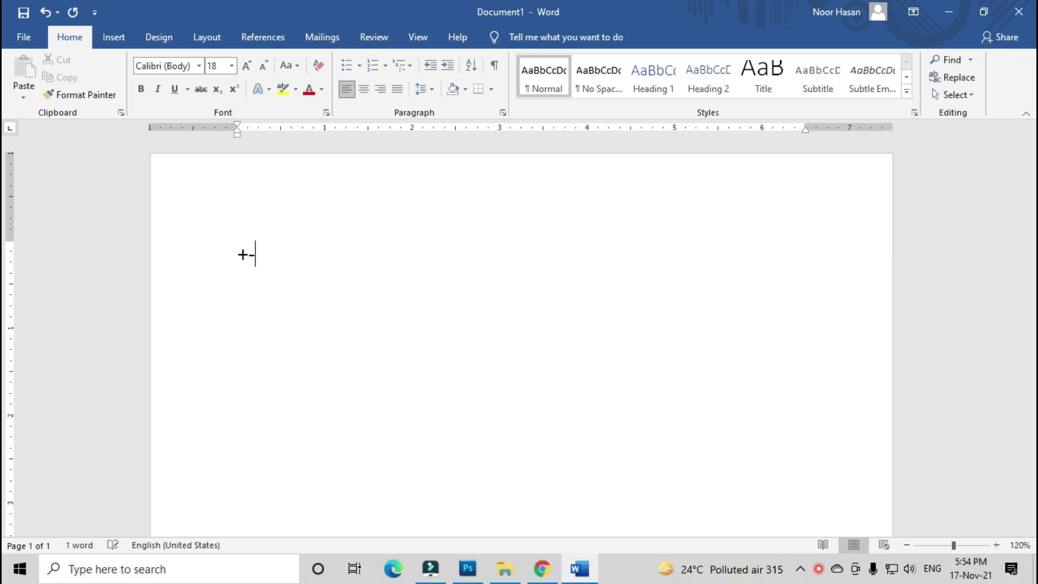
type("---------+")
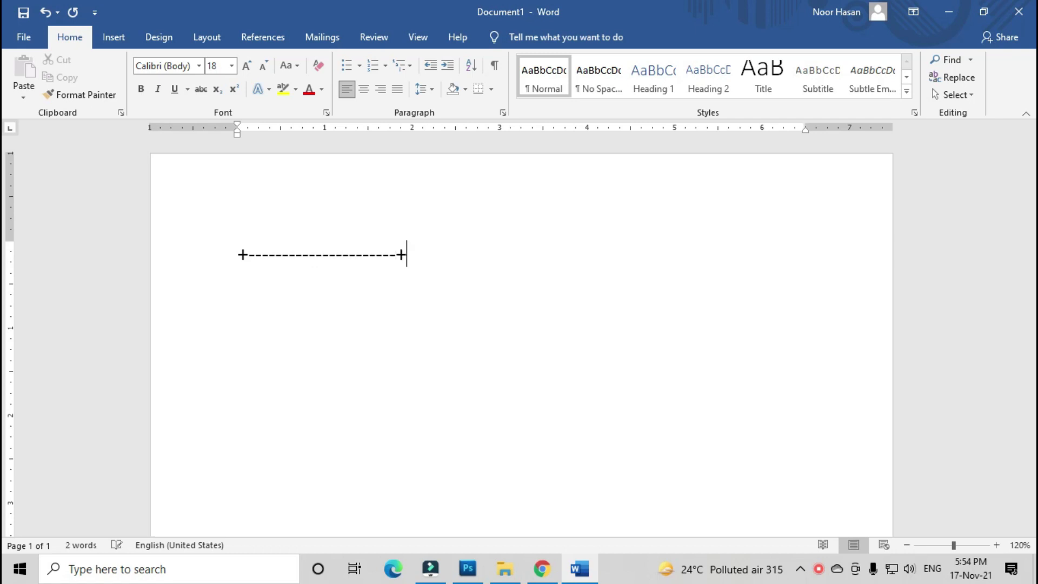
type("----------+---------------------+----------------------+--------------")
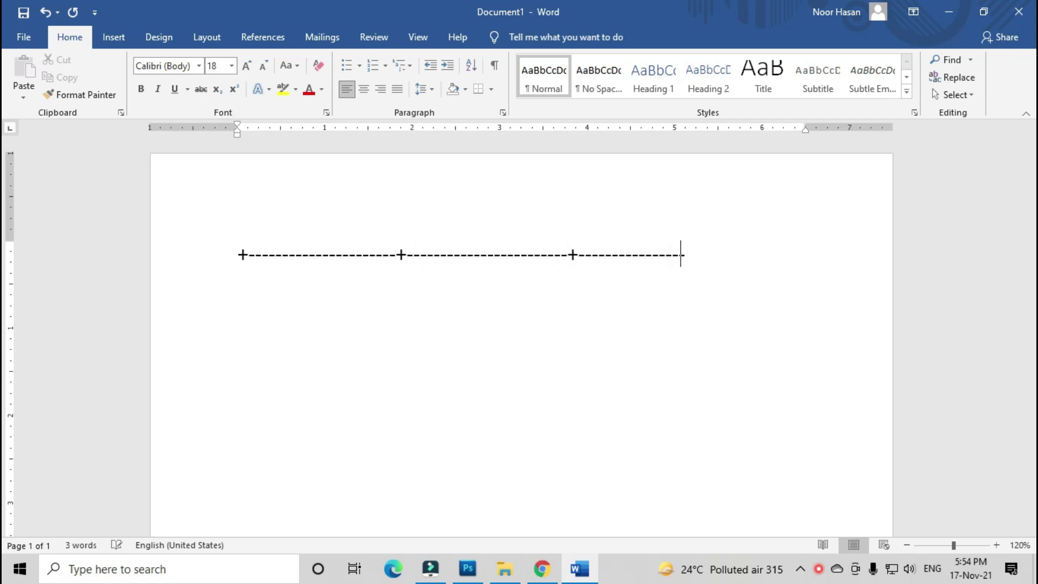
type("+")
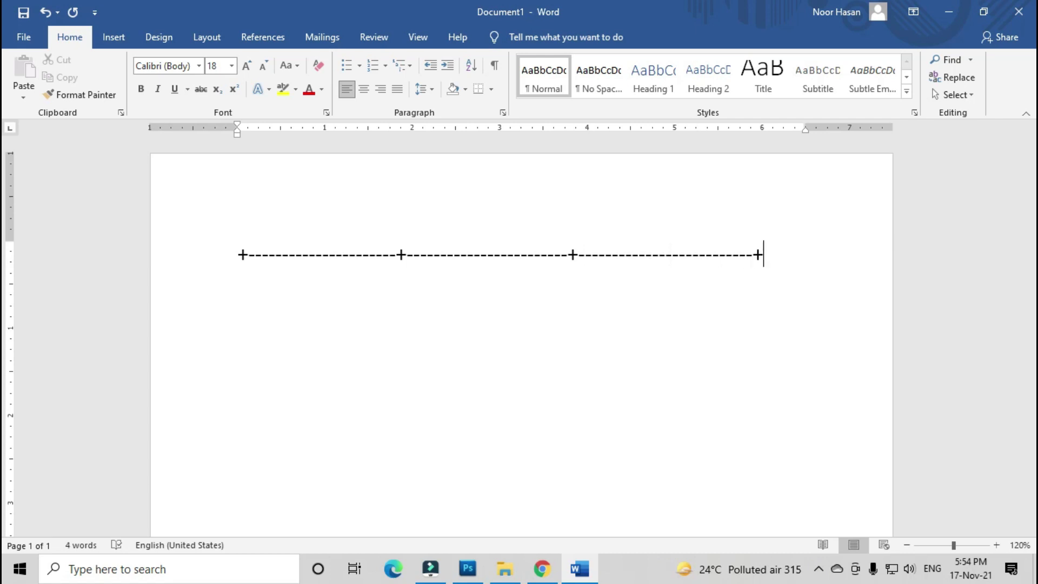
key("Return")
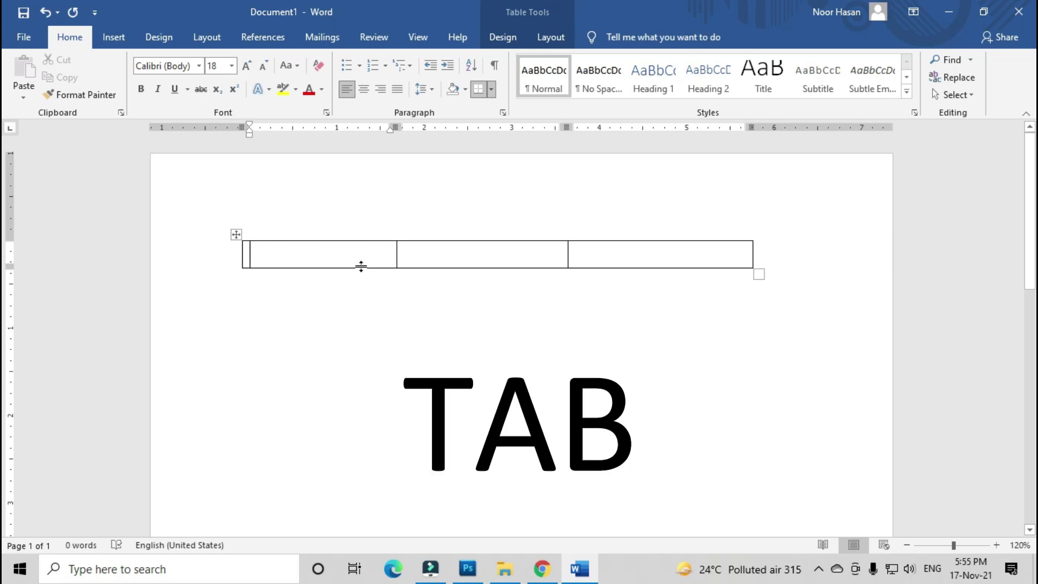
Extend the three-column table with several more rows by advancing through its cells past the last one
key("Tab")
key("Tab")
key("Tab")
key("Tab")
key("Tab")
key("Tab")
key("Tab")
key("Tab")
key("Tab")
key("Tab")
key("Tab")
key("Tab")
key("Tab")
key("Tab")
key("Tab")
key("Tab")
key("Tab")
key("Tab")
key("Tab")
key("Tab")
key("Tab")
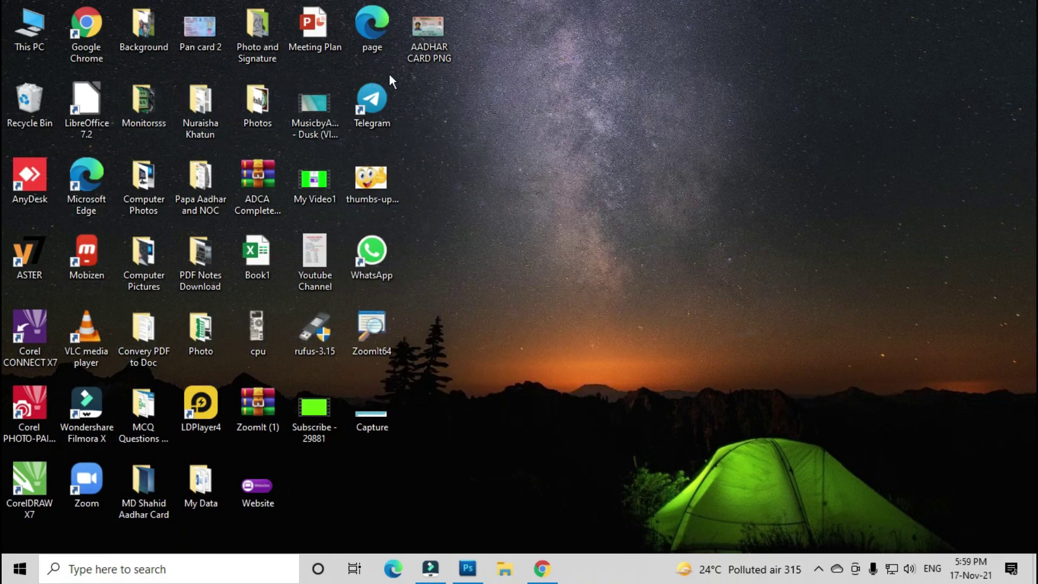
Create a new folder on the desktop and try to name it con
right_click(436, 184)
mouse_move(464, 346)
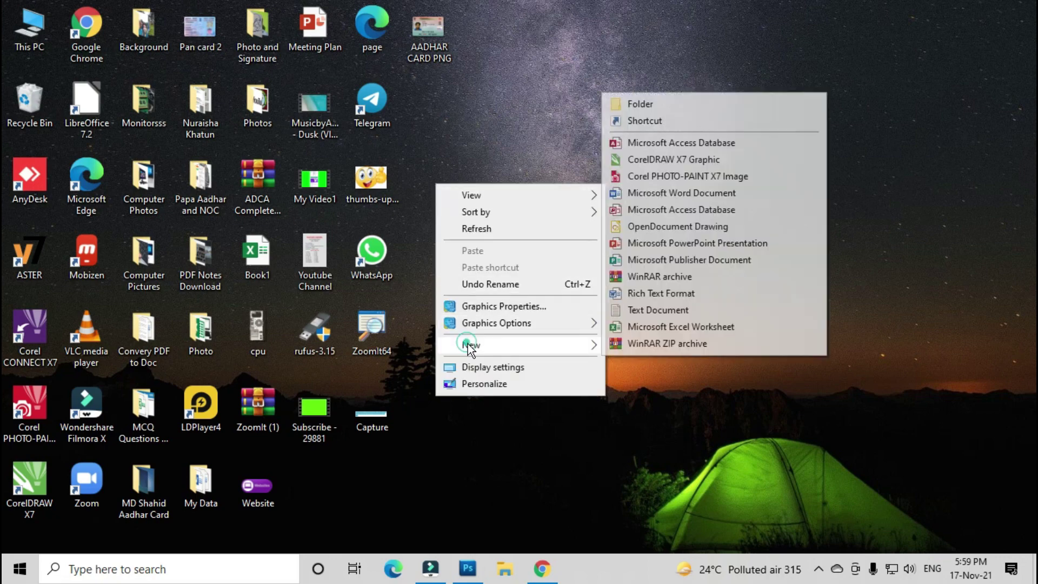
left_click(639, 106)
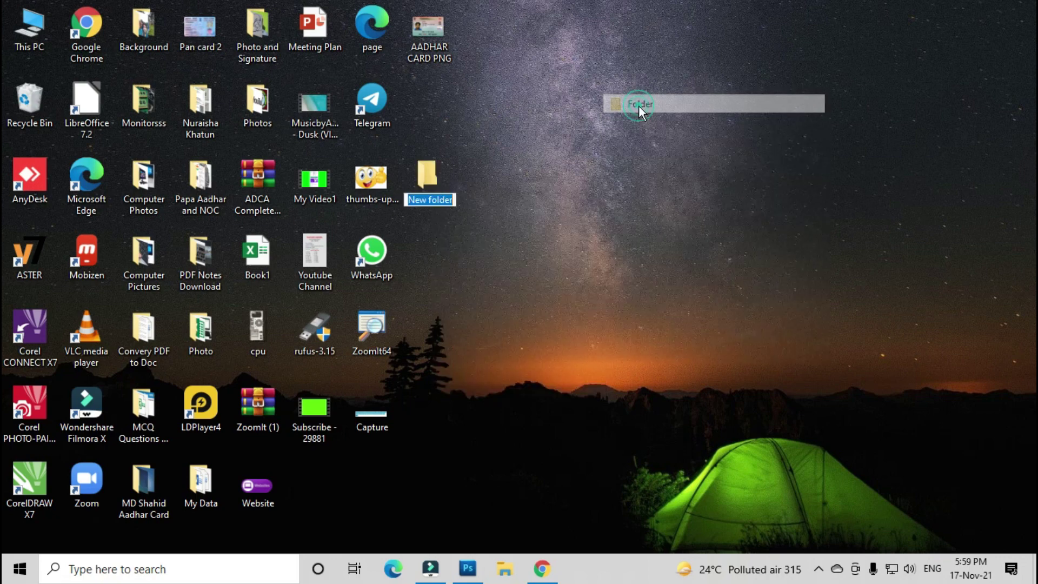
type("con")
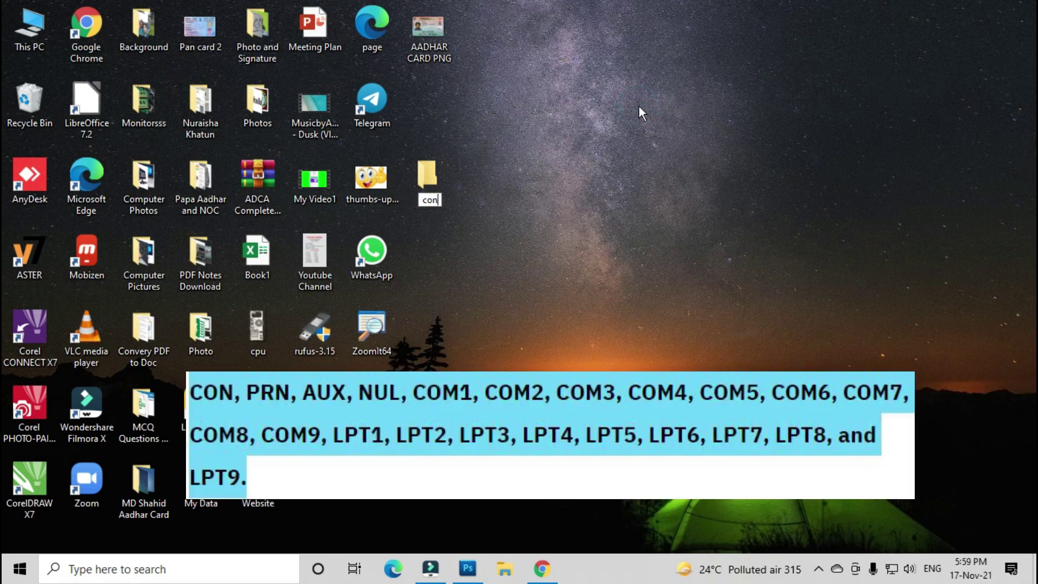
key("Return")
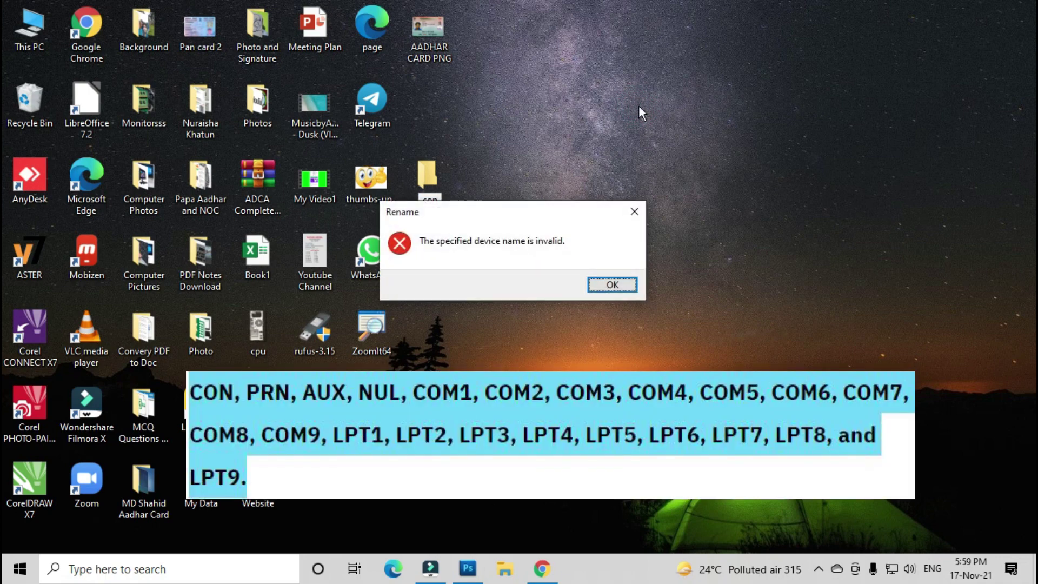
key("Return")
Try to name the new desktop folder com1, aux and nul in turn
type("com1")
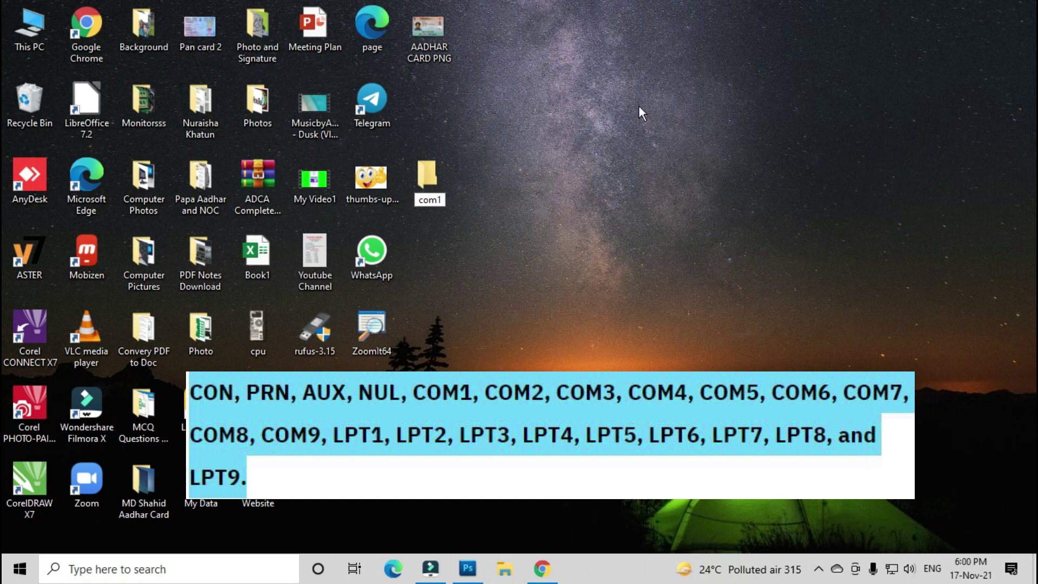
key("Return")
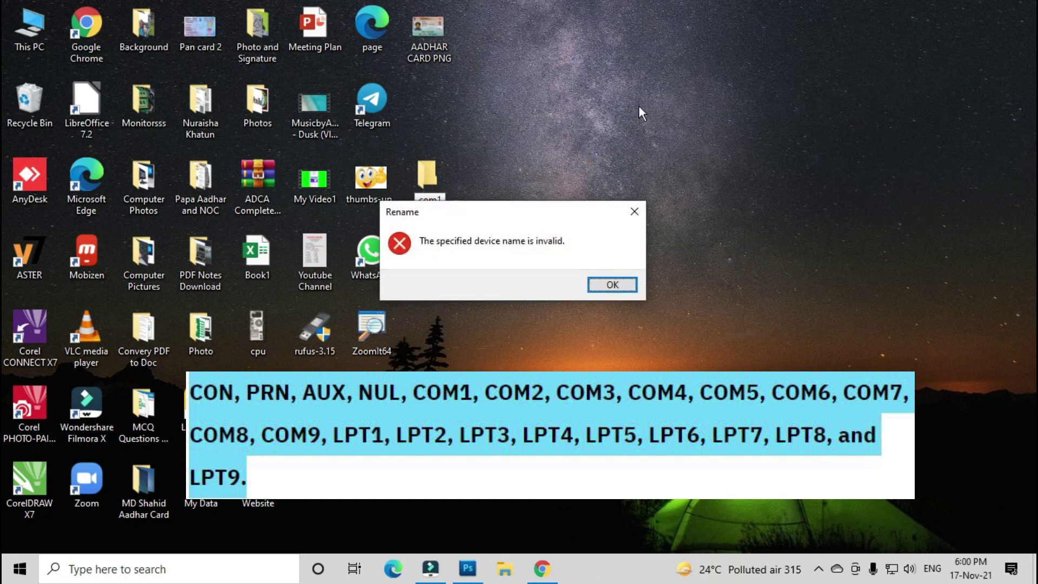
key("Return")
type("aux")
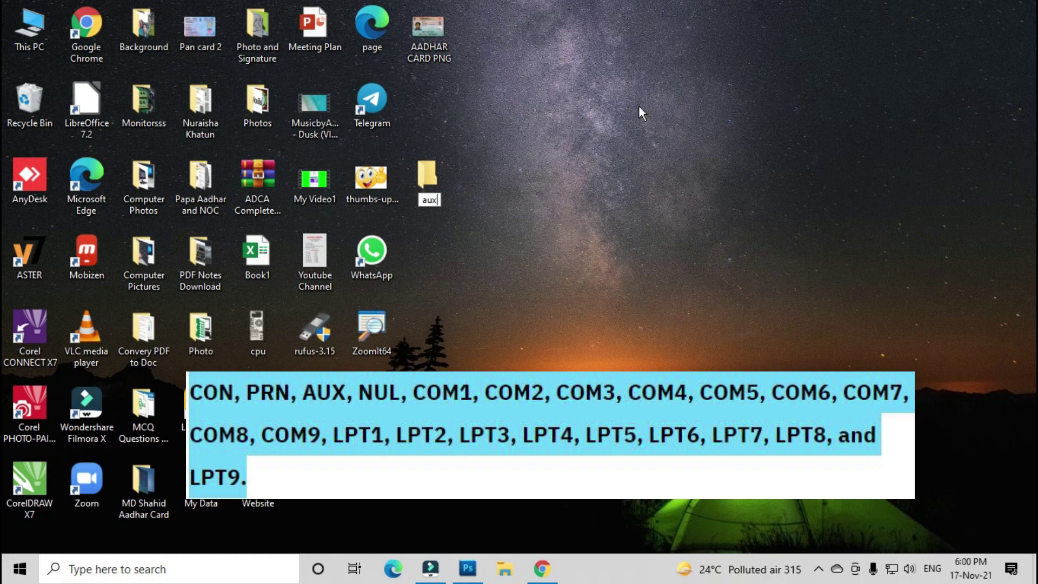
key("Return")
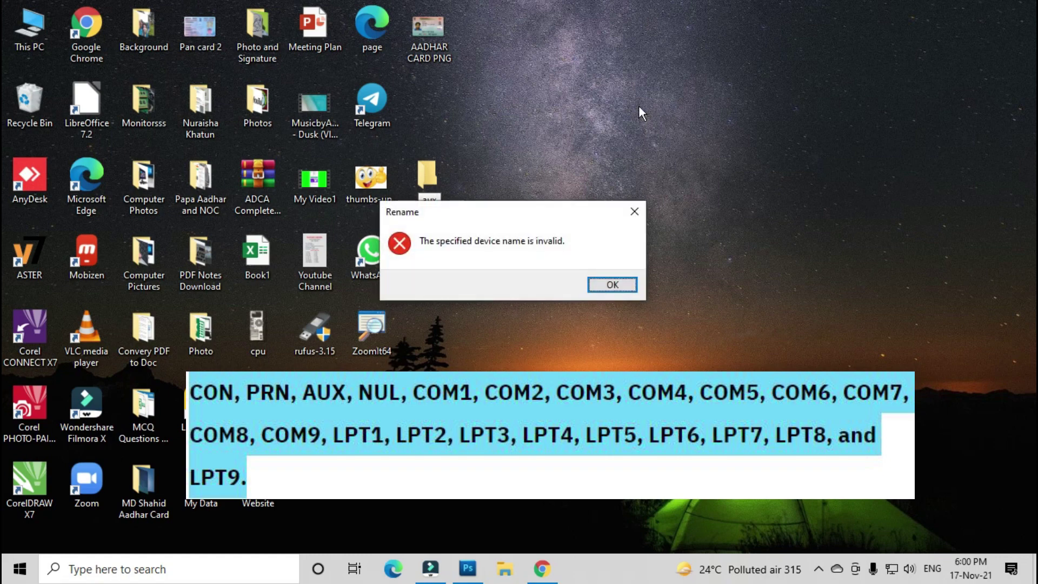
key("Return")
type("nul")
key("Return")
key("Return")
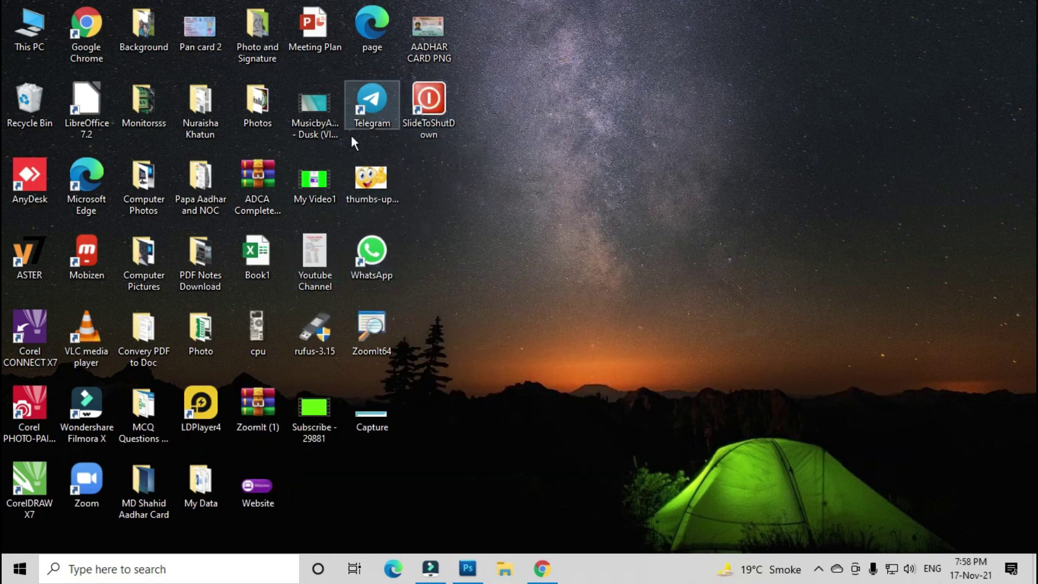
View the PC's standard power options and dismiss them without choosing one
left_click(18, 570)
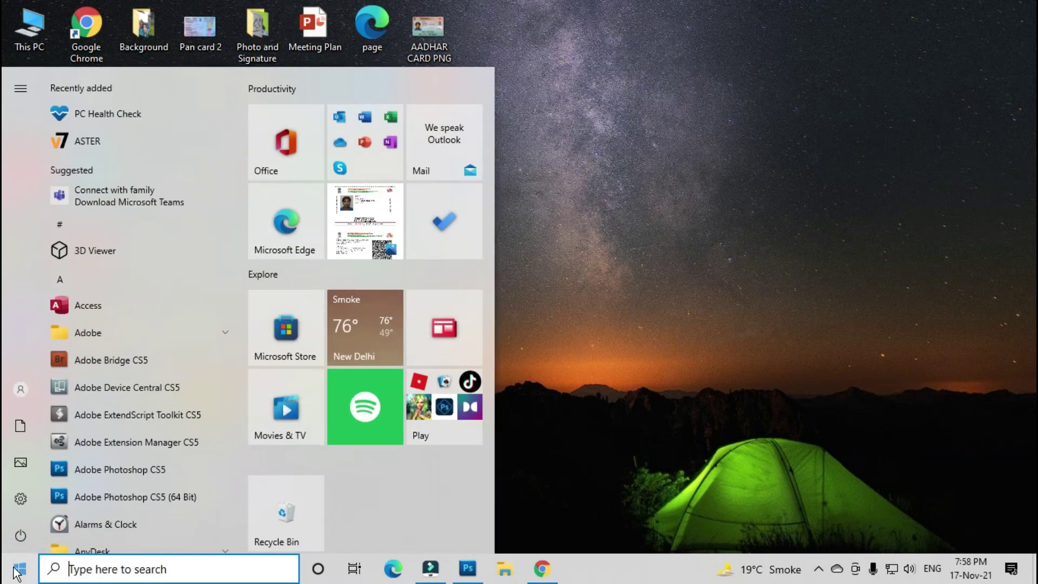
left_click(20, 536)
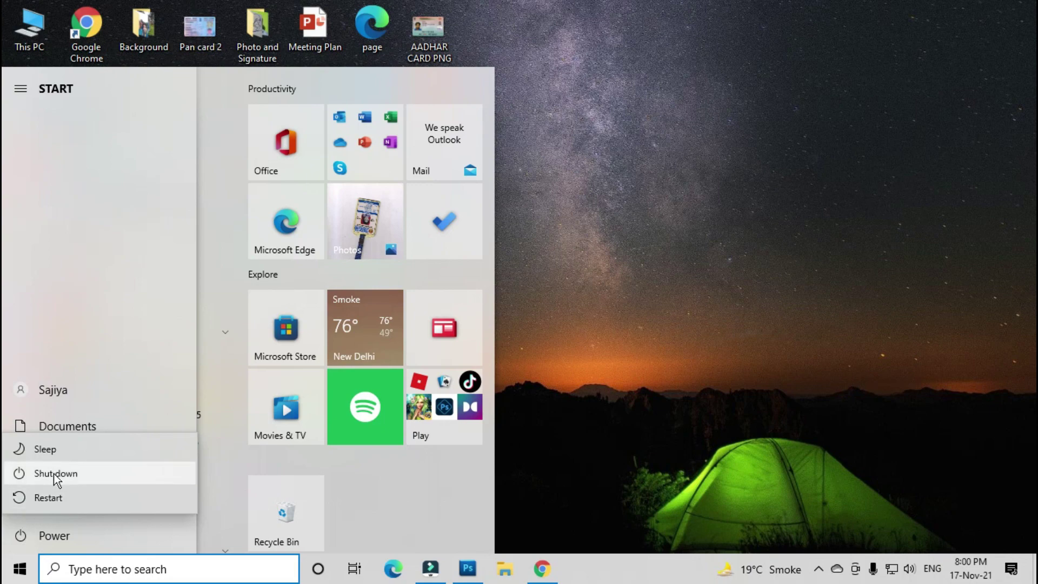
left_click(566, 379)
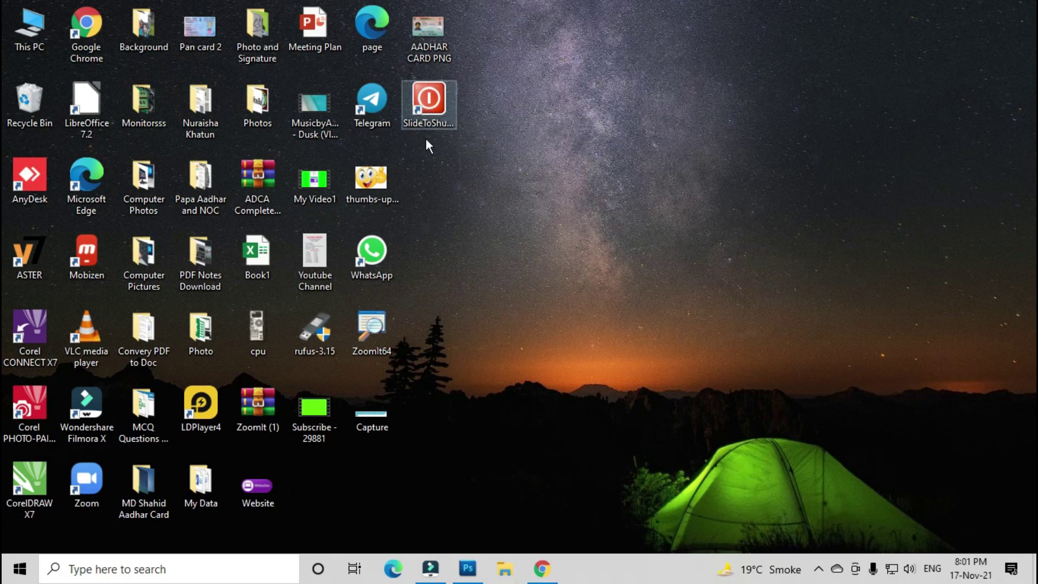
Launch the SlideToShutDown desktop shortcut without completing the shutdown, and delete the shortcut
double_click(428, 103)
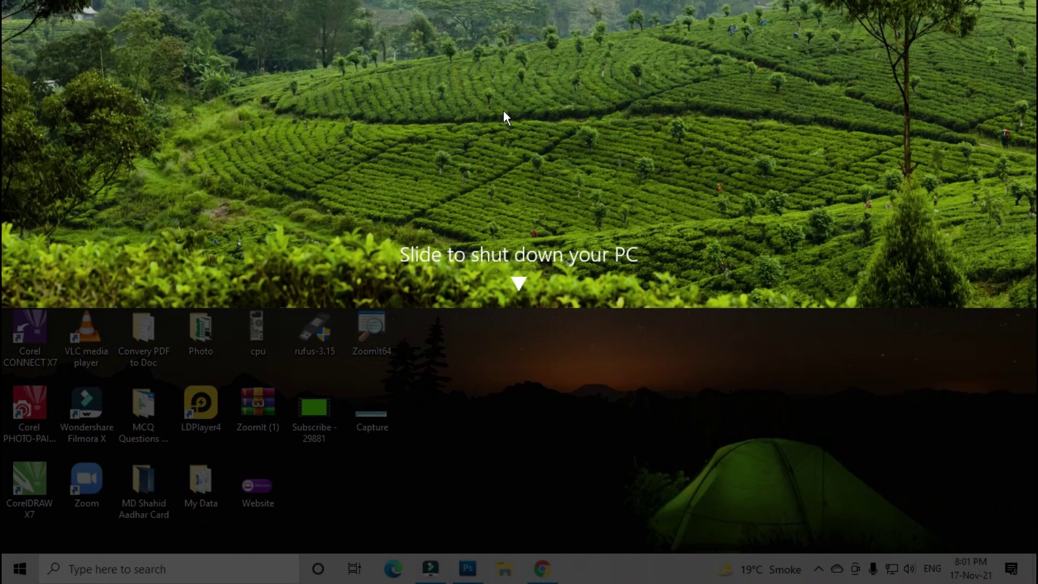
left_click_drag(504, 109, 483, 24)
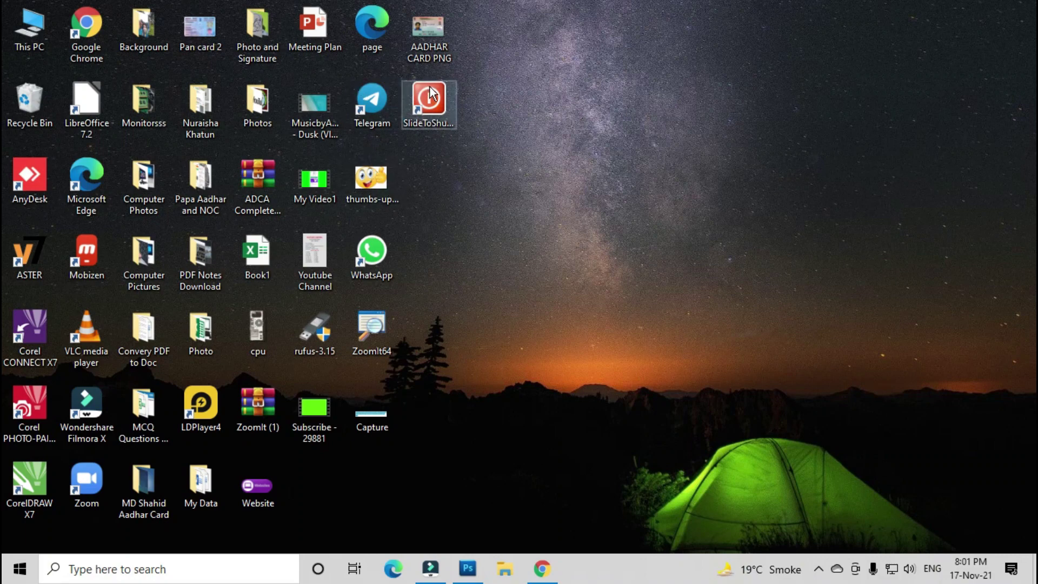
left_click(429, 116)
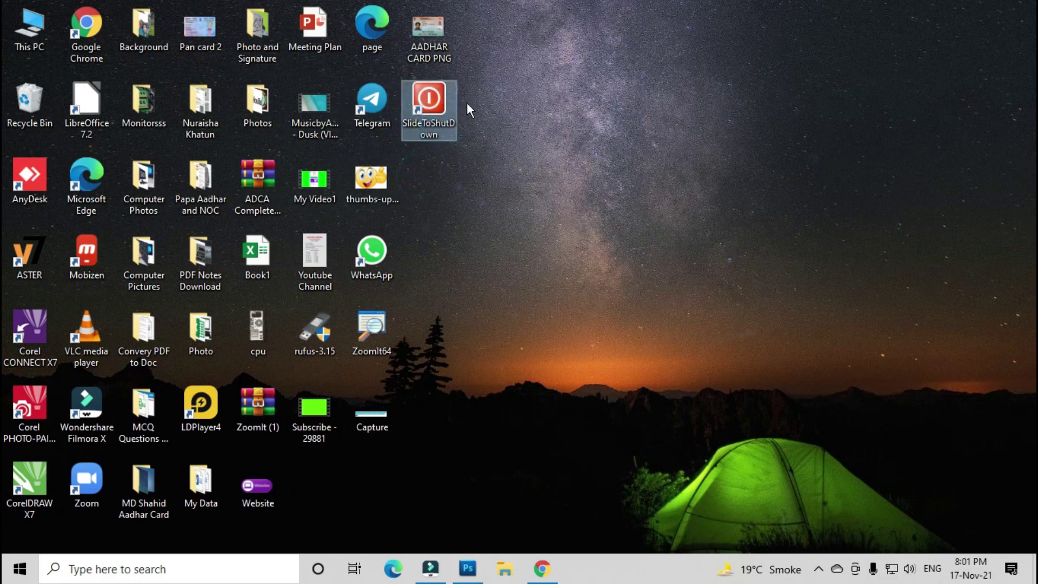
key("Delete")
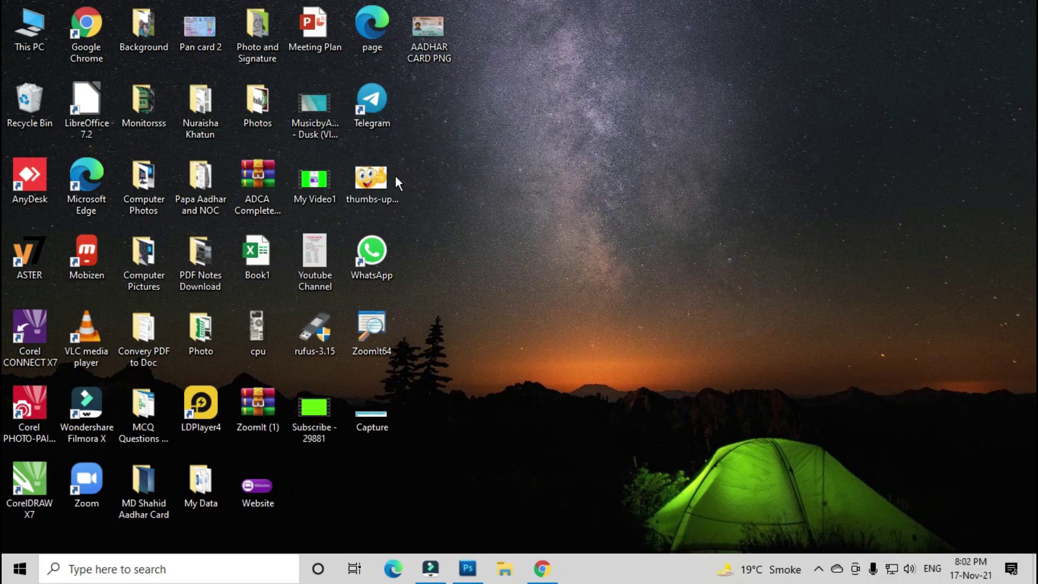
Create a desktop shortcut to %windir%\System32\SlideToShutDown.exe under the suggested name, place it directly below AADHAR CARD PNG, and try launching it
right_click(434, 161)
left_click(469, 320)
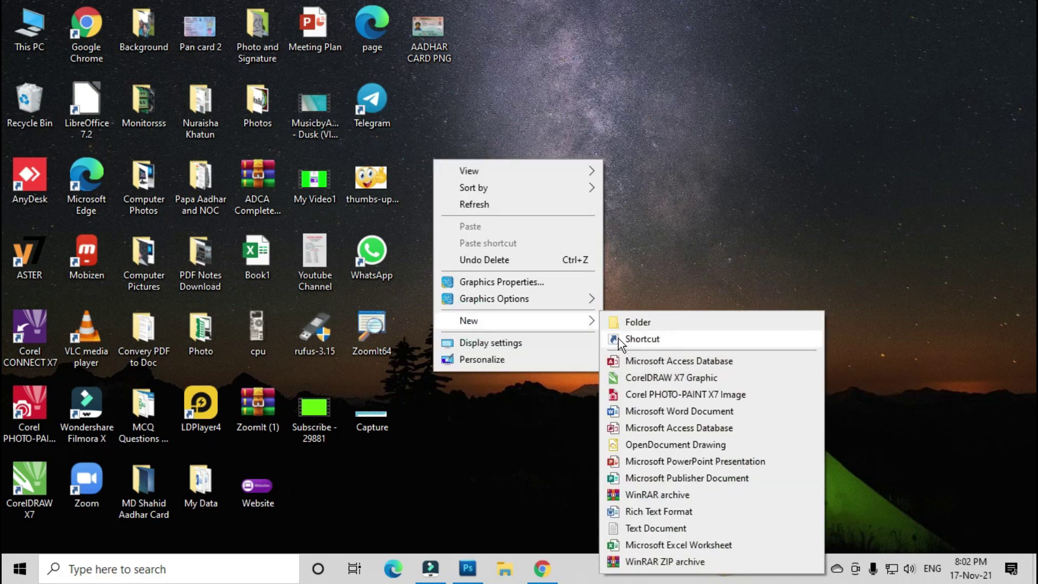
left_click(651, 339)
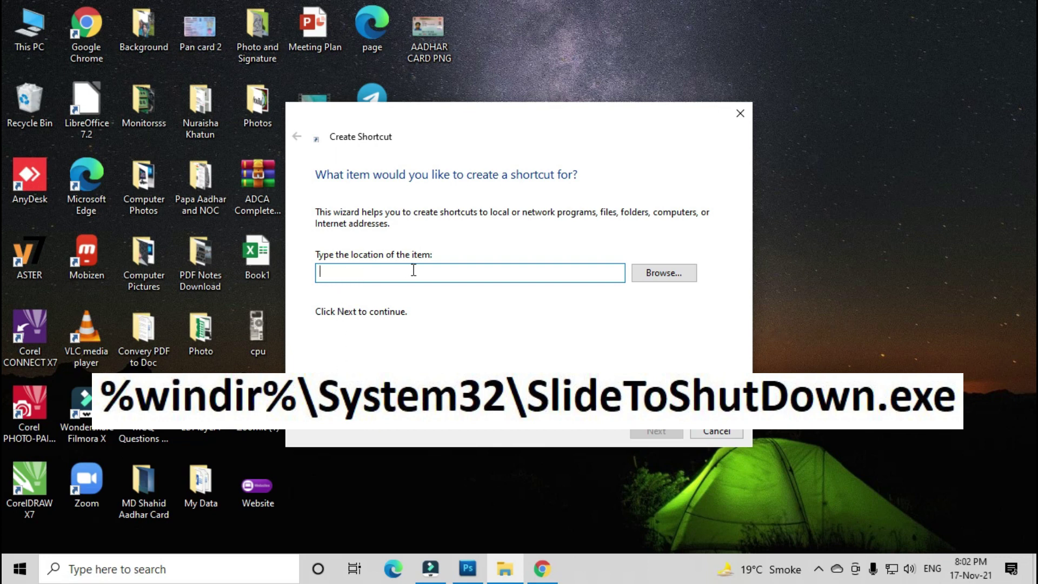
type("%windir%\\System32\\SlideToShutDown.exe")
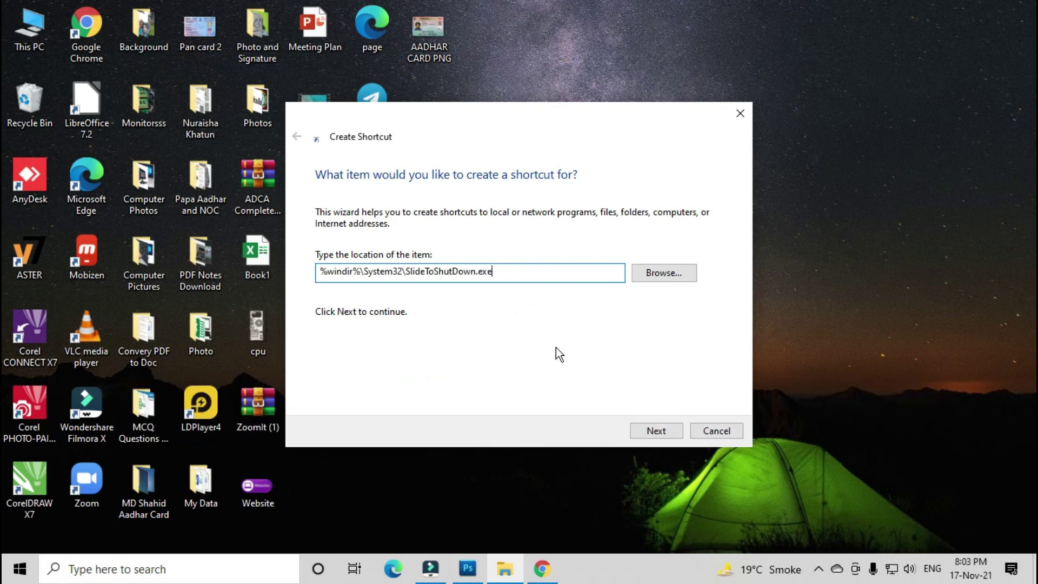
left_click(656, 431)
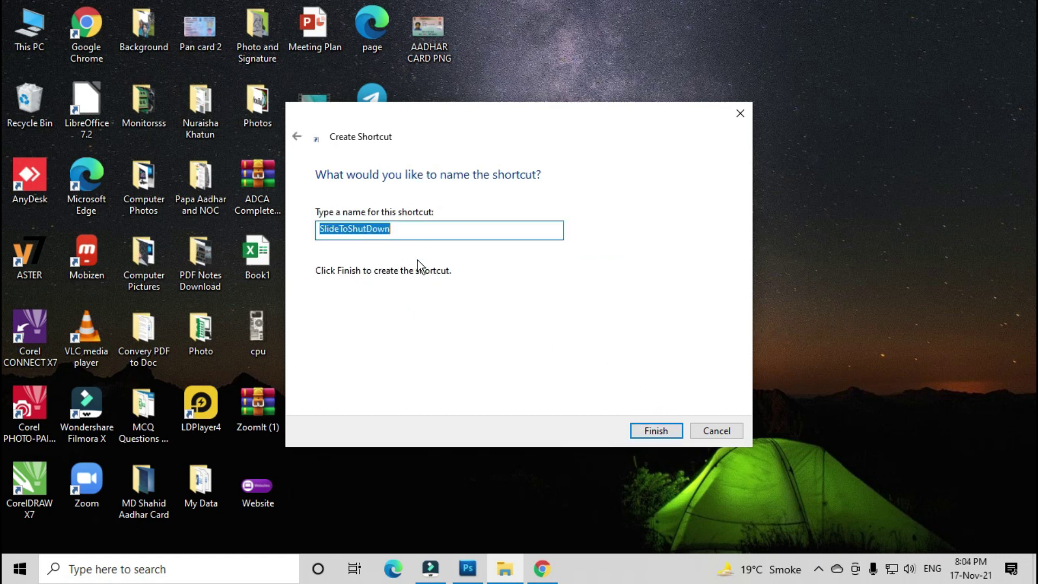
left_click(665, 437)
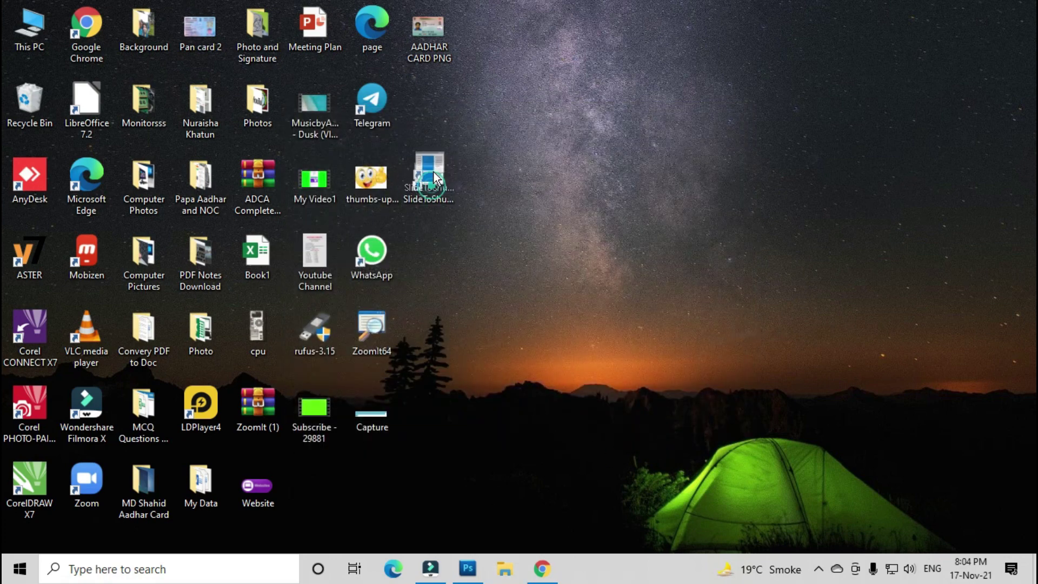
left_click_drag(433, 172, 437, 132)
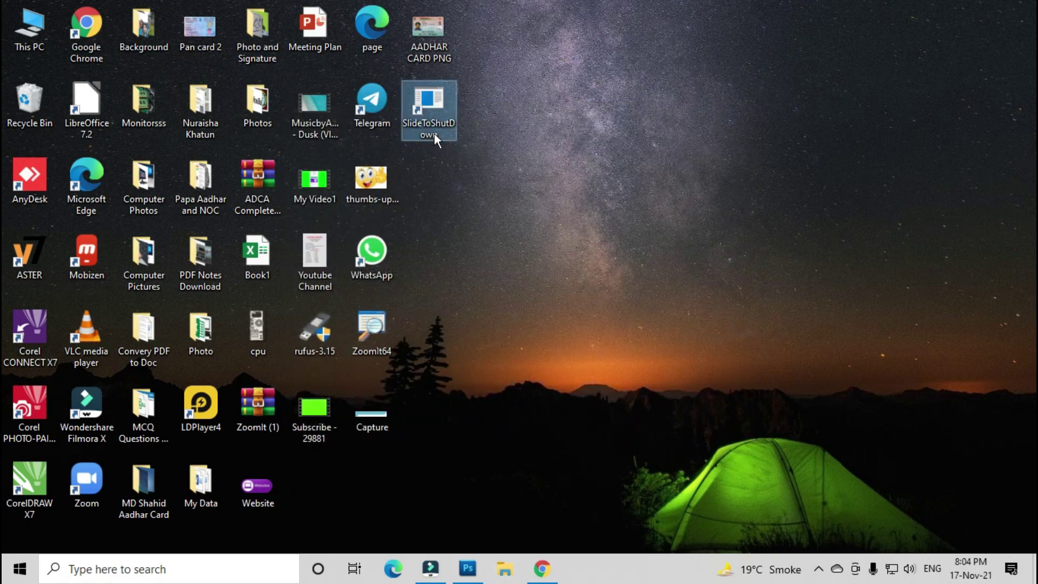
double_click(427, 98)
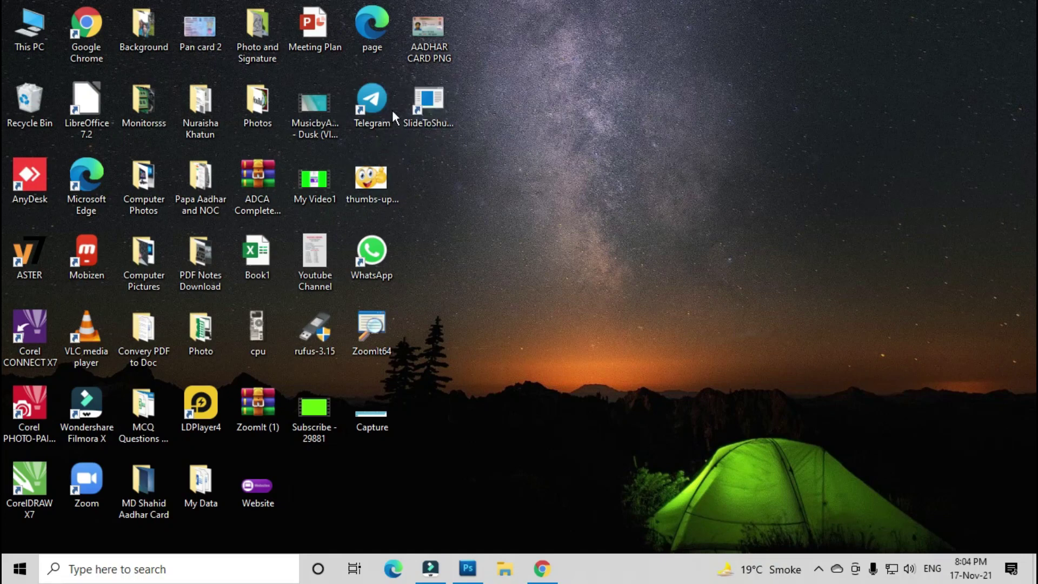
Change the SlideToShutDown shortcut's icon to the red power symbol from the SHELL32 icon list and apply the properties
right_click(432, 101)
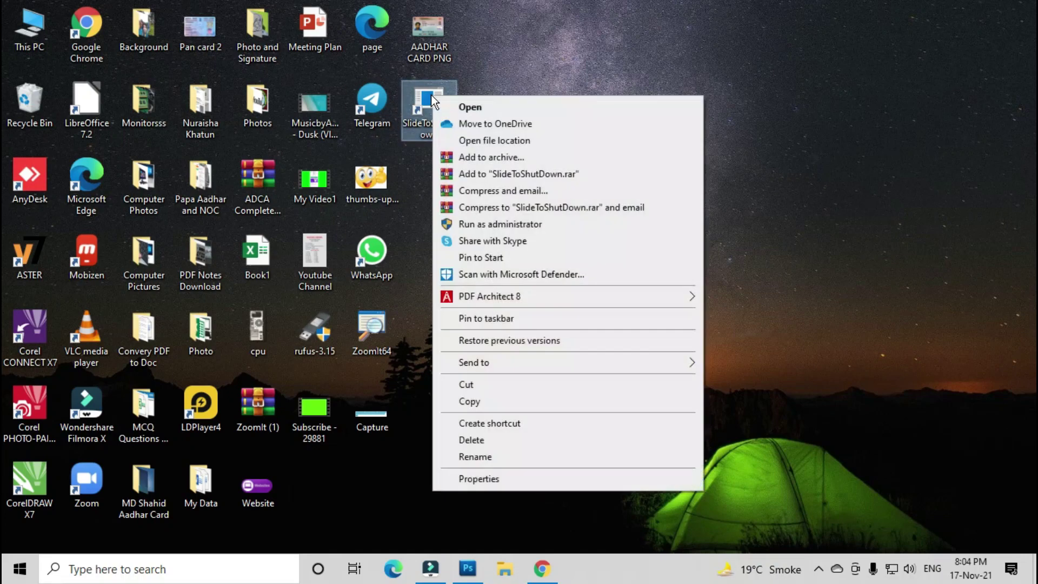
left_click(478, 479)
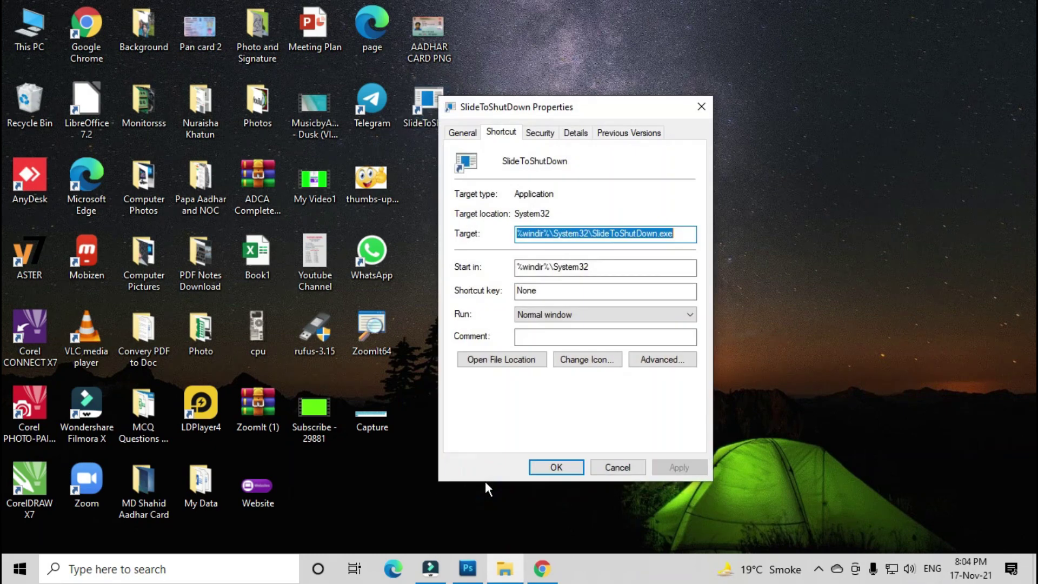
left_click(591, 361)
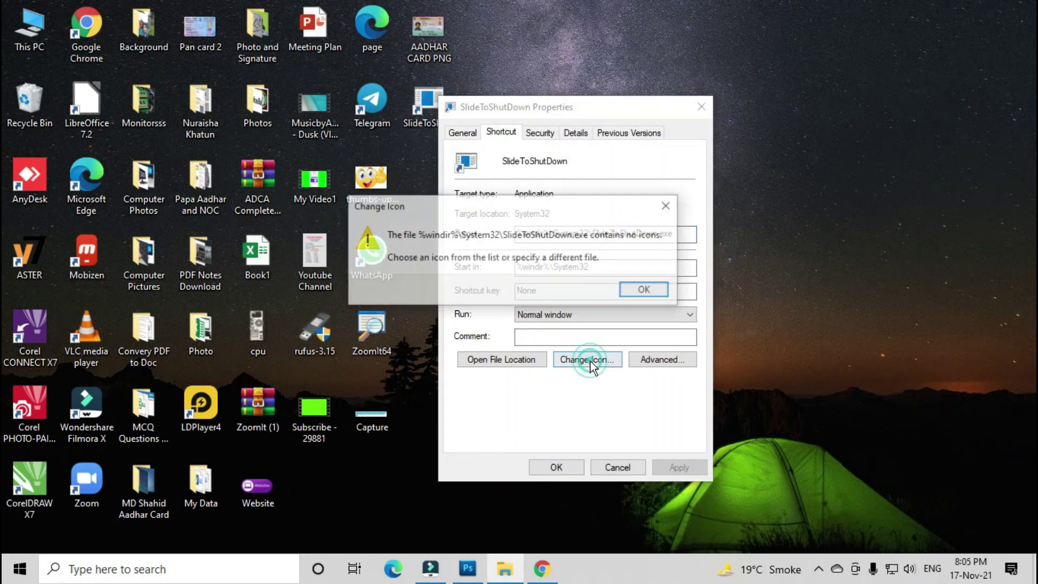
left_click(645, 292)
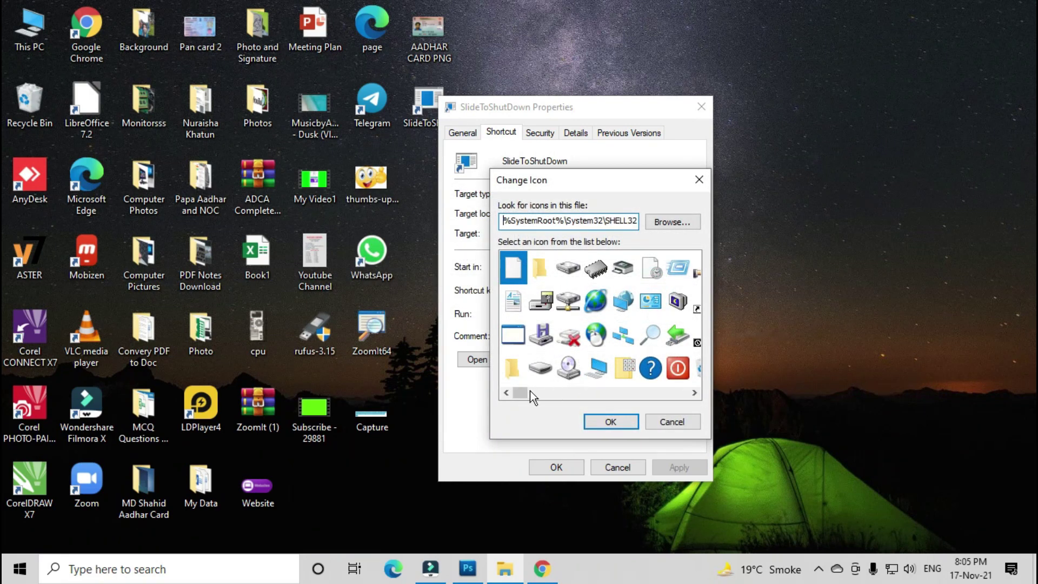
left_click_drag(524, 391, 531, 393)
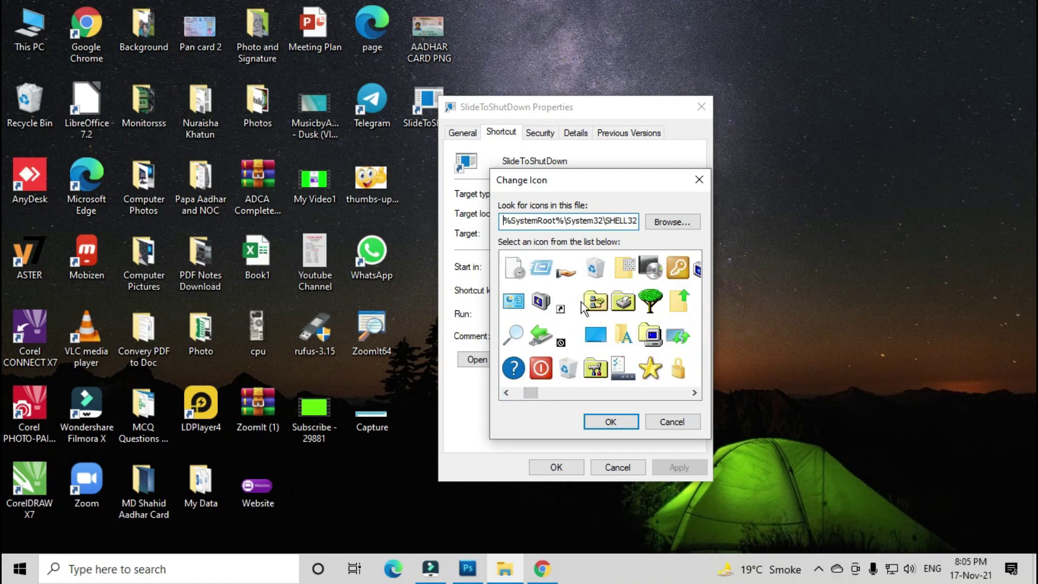
left_click(538, 369)
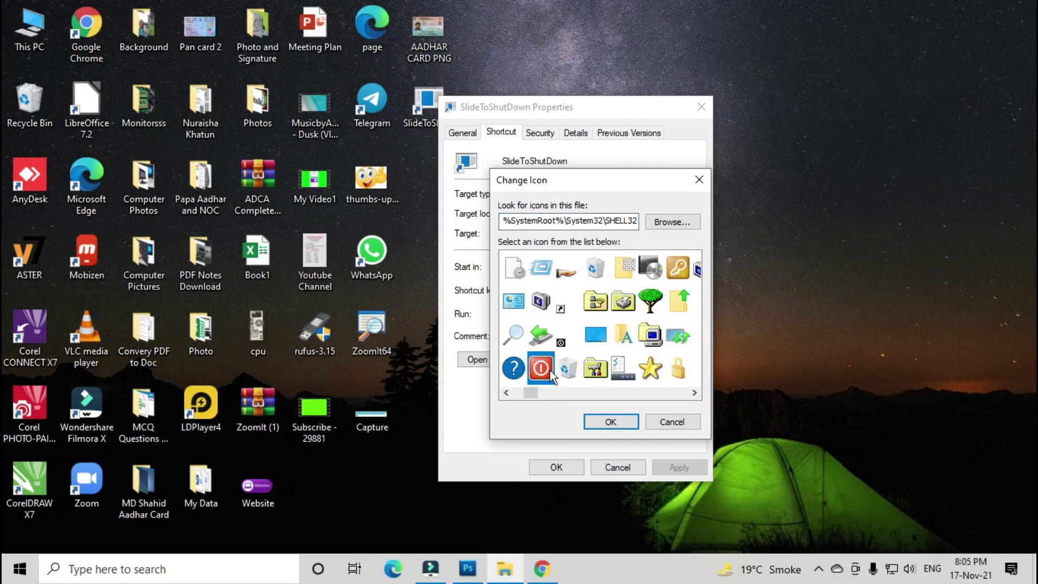
left_click(606, 421)
left_click(561, 466)
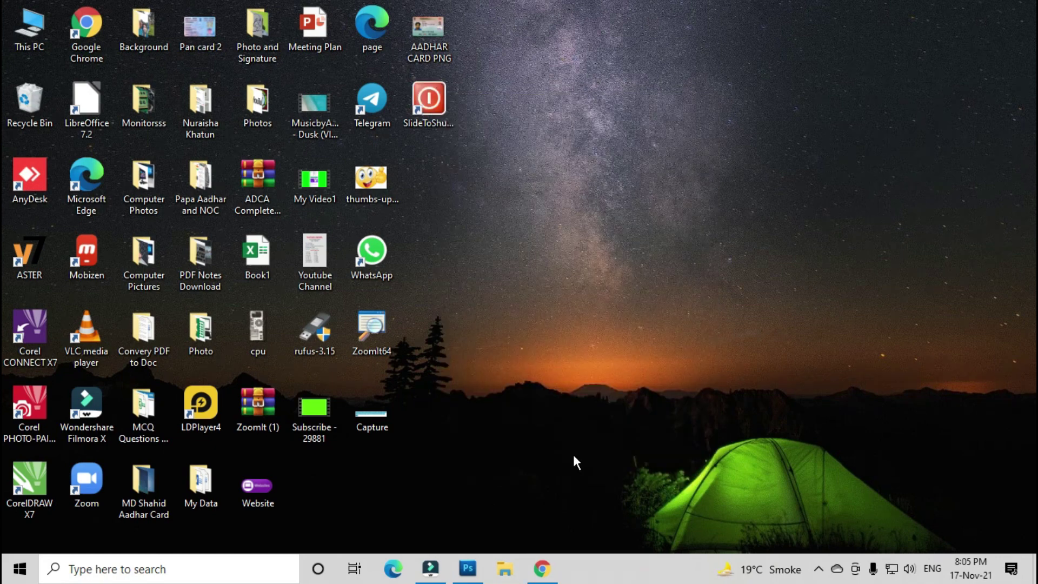
Launch the SlideToShutDown shortcut and slide the shutdown screen back up to dismiss it without shutting down
double_click(437, 97)
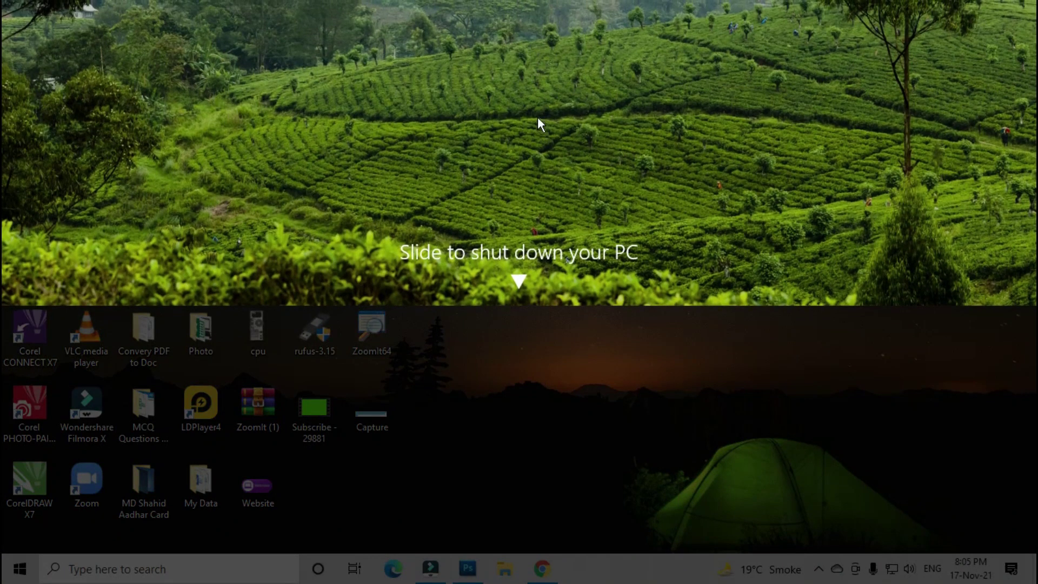
left_click_drag(538, 121, 529, 10)
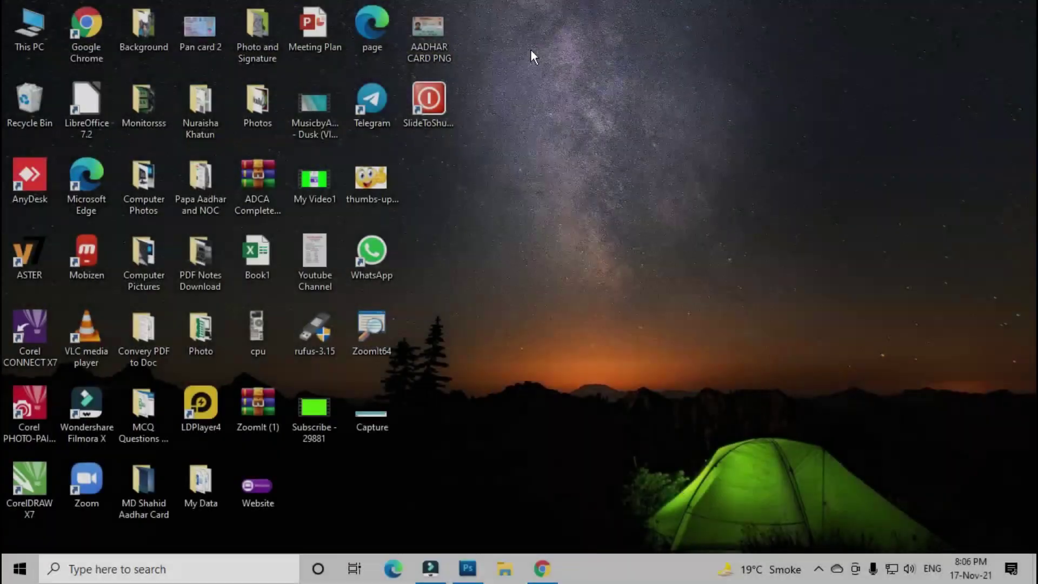